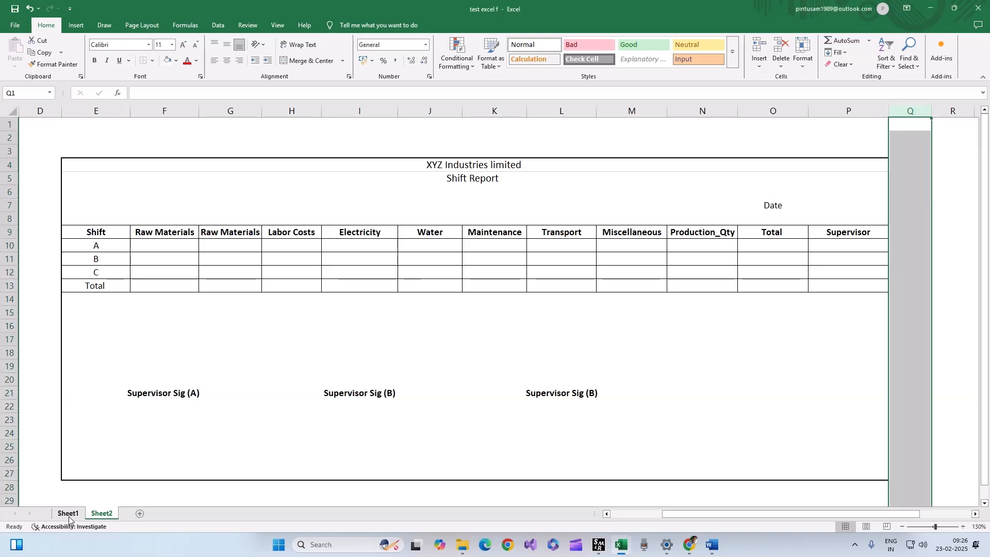
Step: Start a VLOOKUP formula in cell F10 of Sheet2, using the date cell P7 as the lookup value
left_click(69, 517)
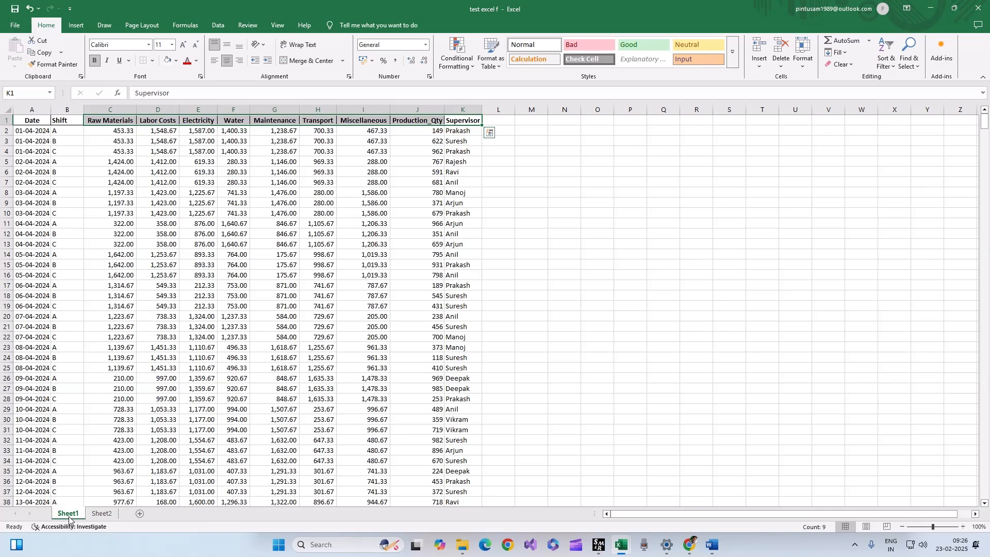
left_click(101, 514)
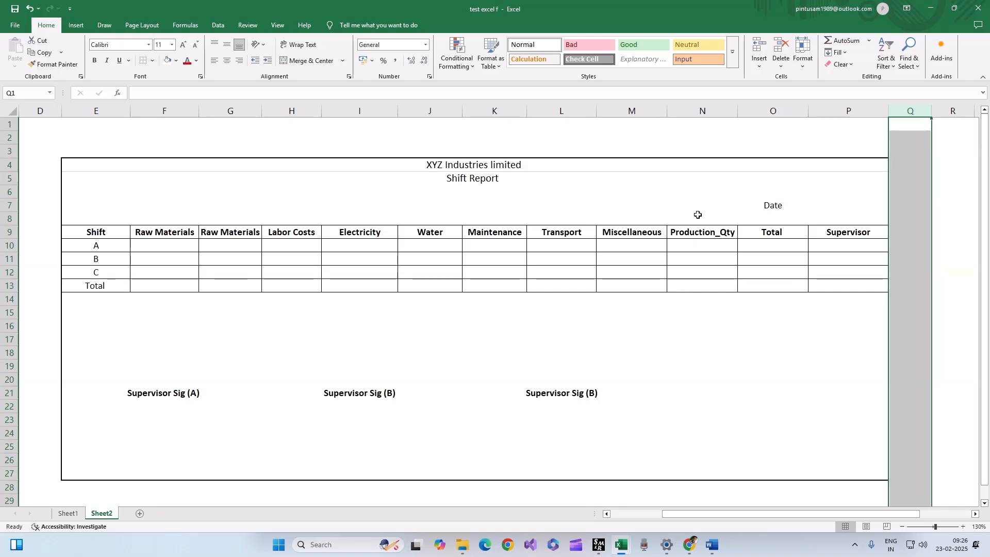
left_click(179, 247)
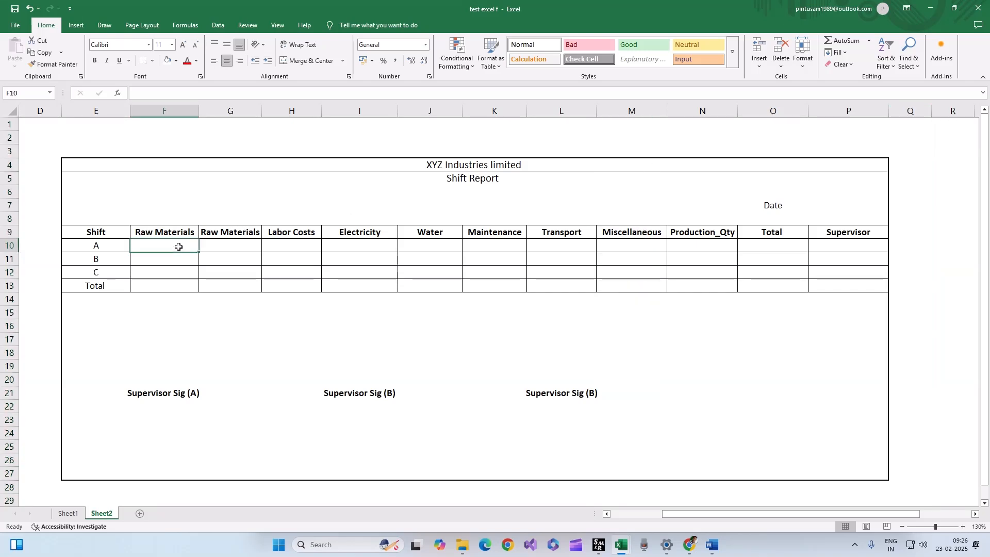
double_click(178, 247)
type("=vloo")
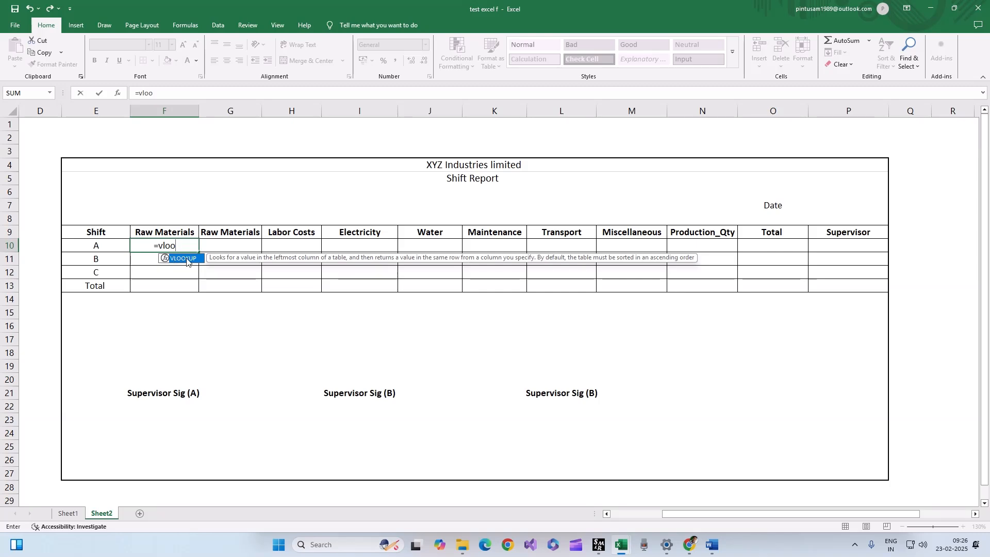
double_click(186, 259)
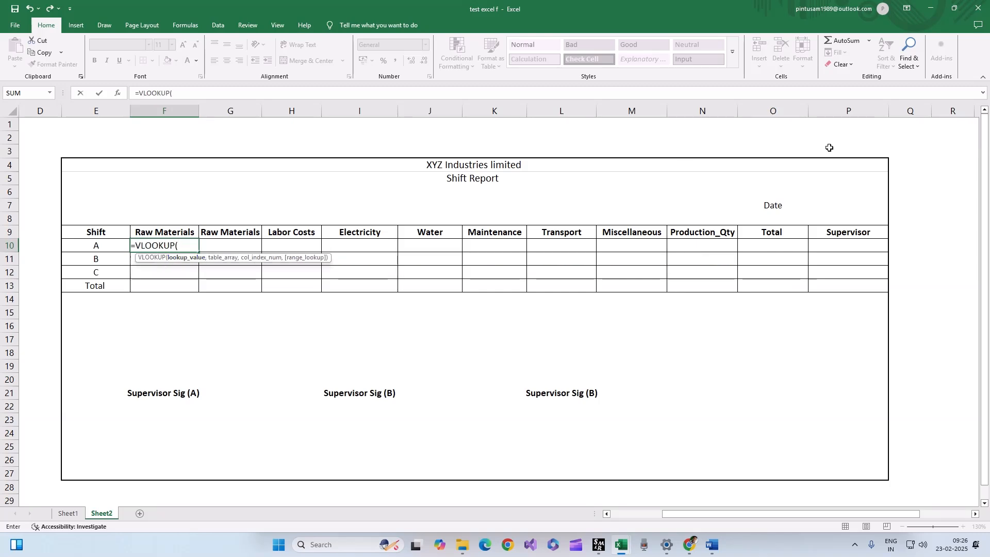
left_click(814, 206)
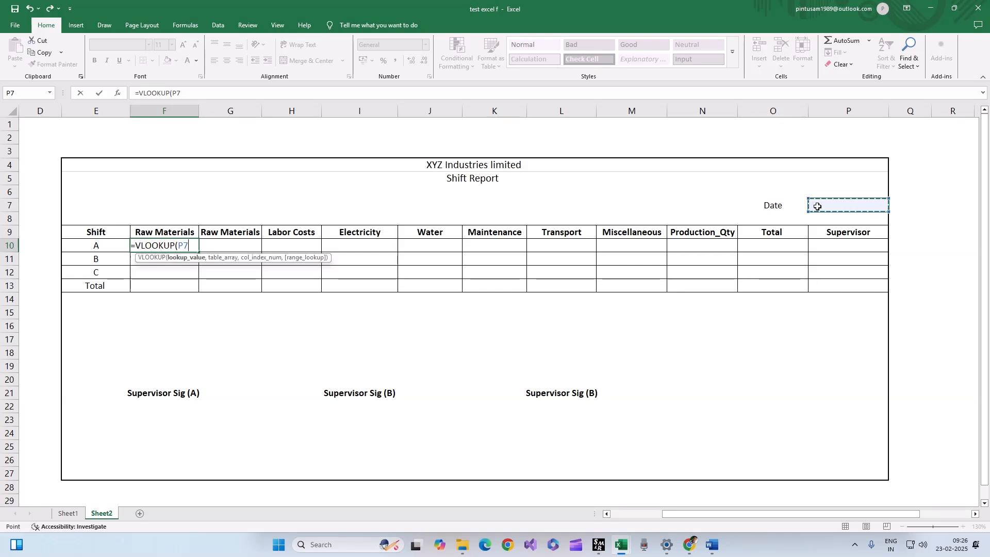
type(",")
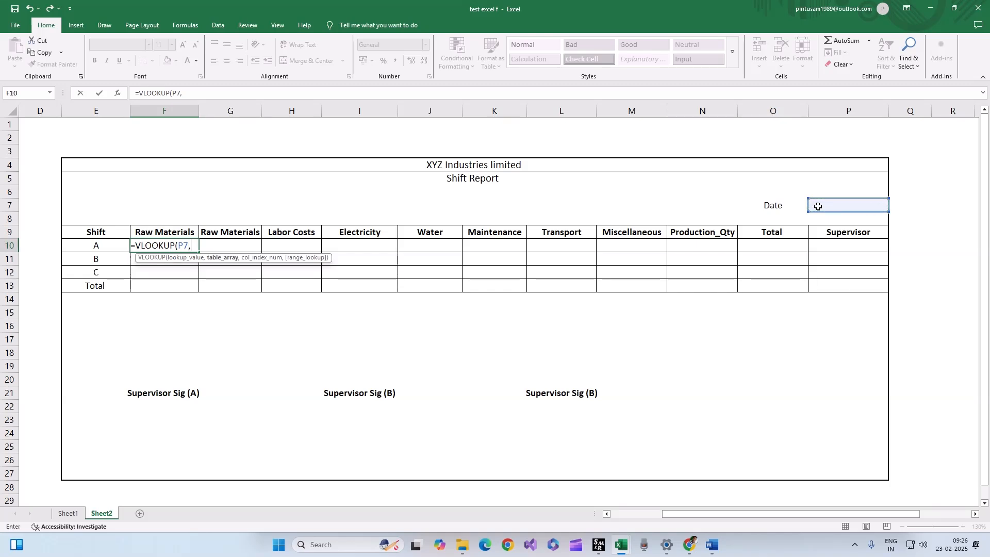
Step: Complete the VLOOKUP in F10 with Sheet1 columns A:K as the table, column index 3 and exact match 0
left_click(68, 514)
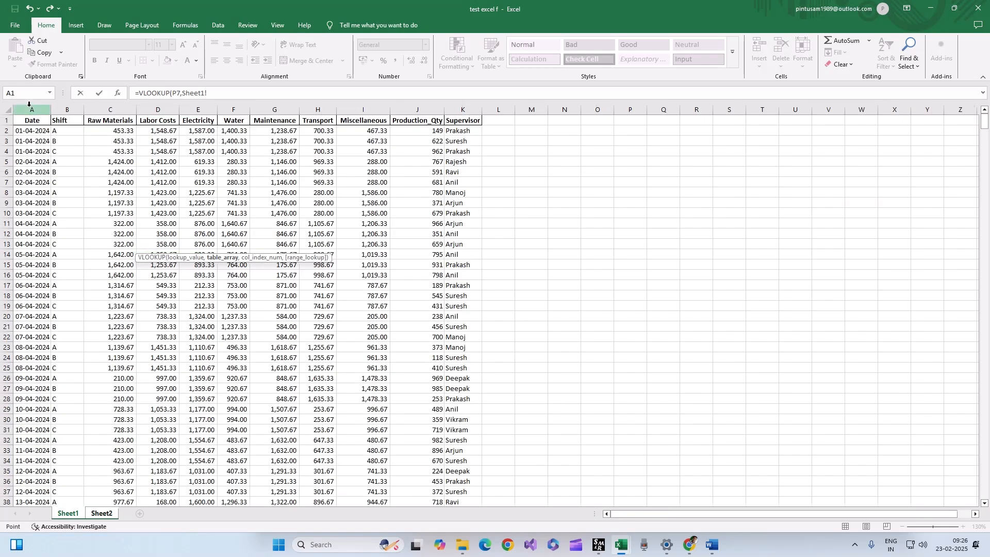
left_click_drag(31, 109, 463, 106)
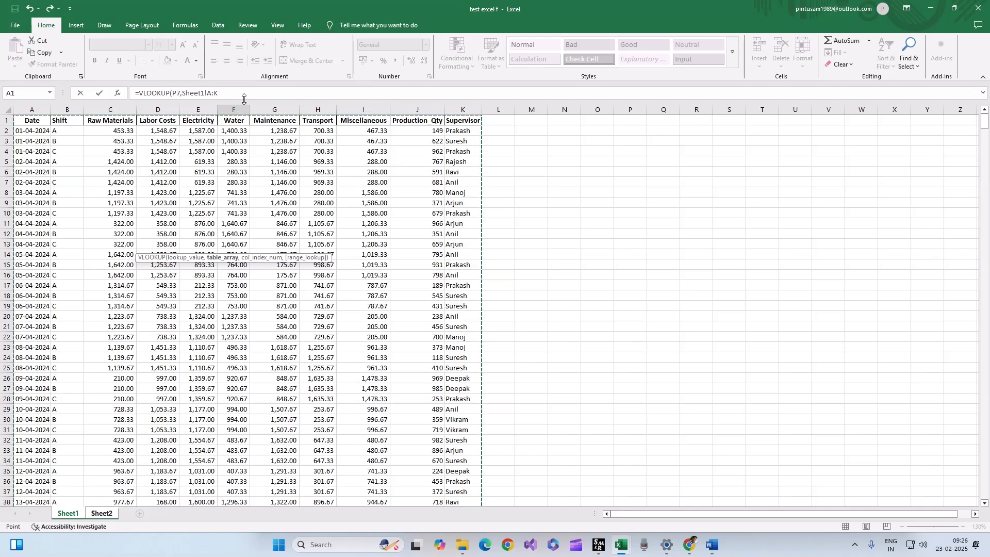
type(",")
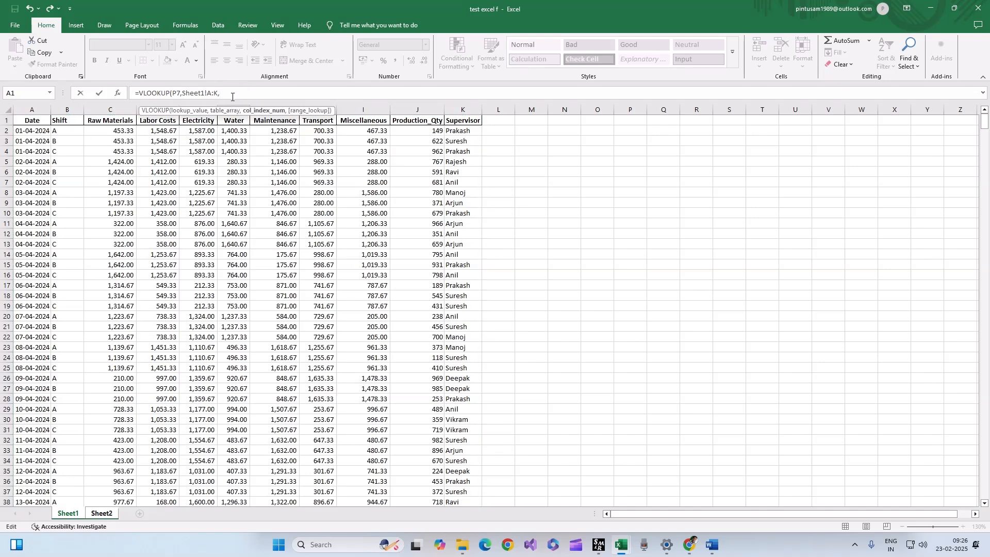
type("3,")
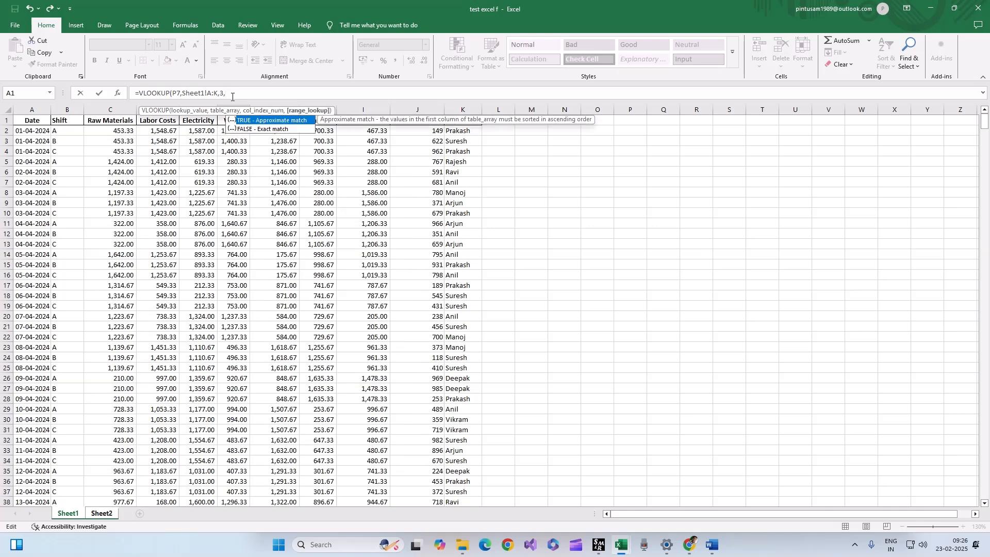
type("0)")
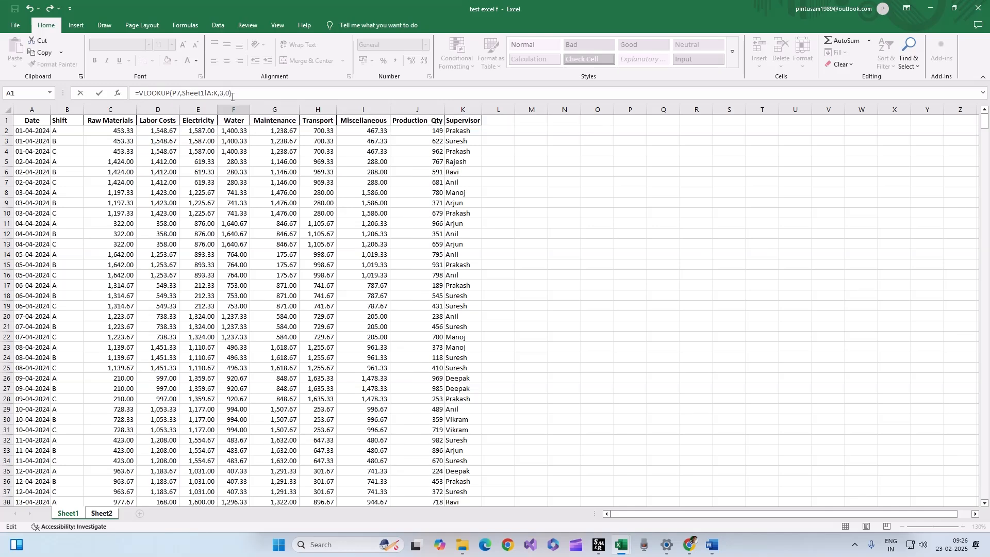
key("Return")
type("\\")
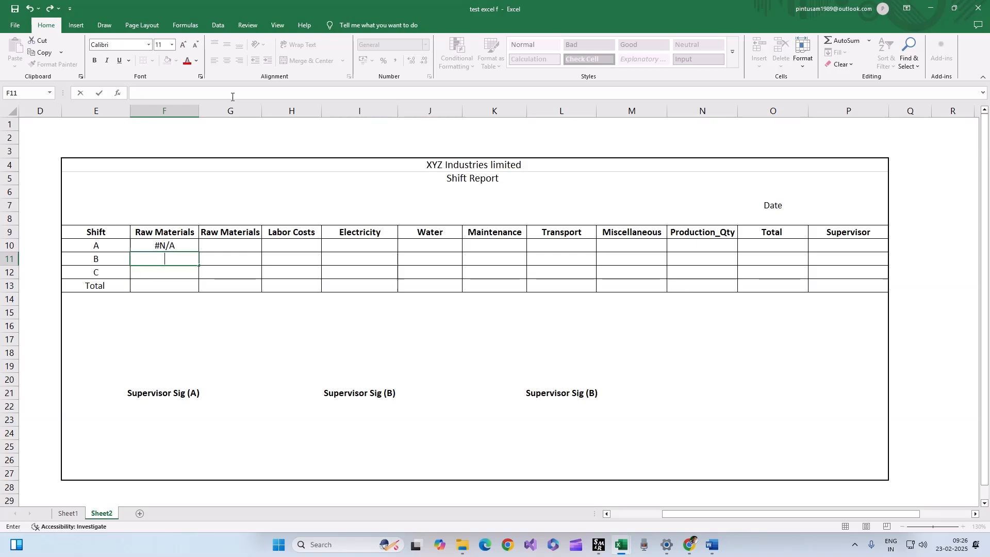
key("Escape")
key("Up")
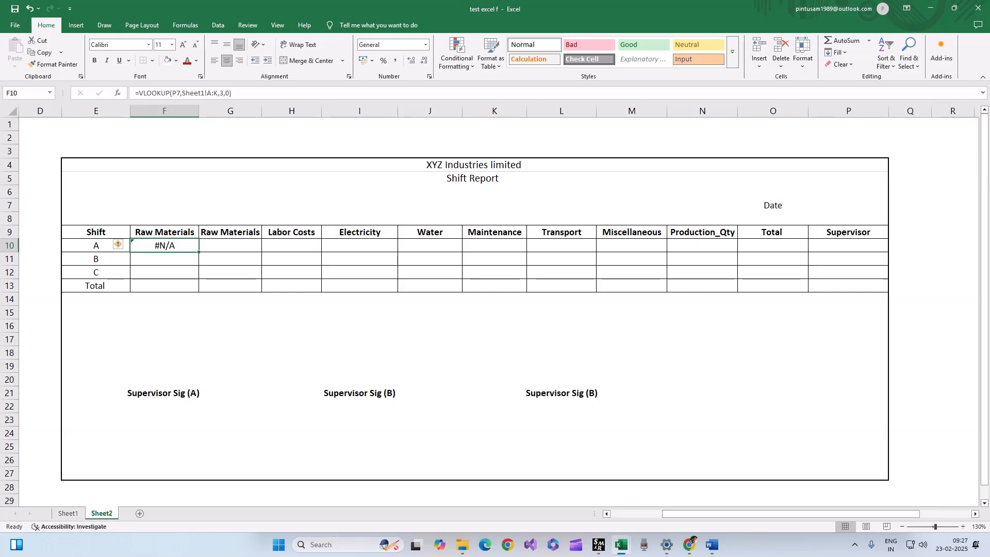
Step: Enter 01-04-2024 as the report date in cell P7
left_click(822, 204)
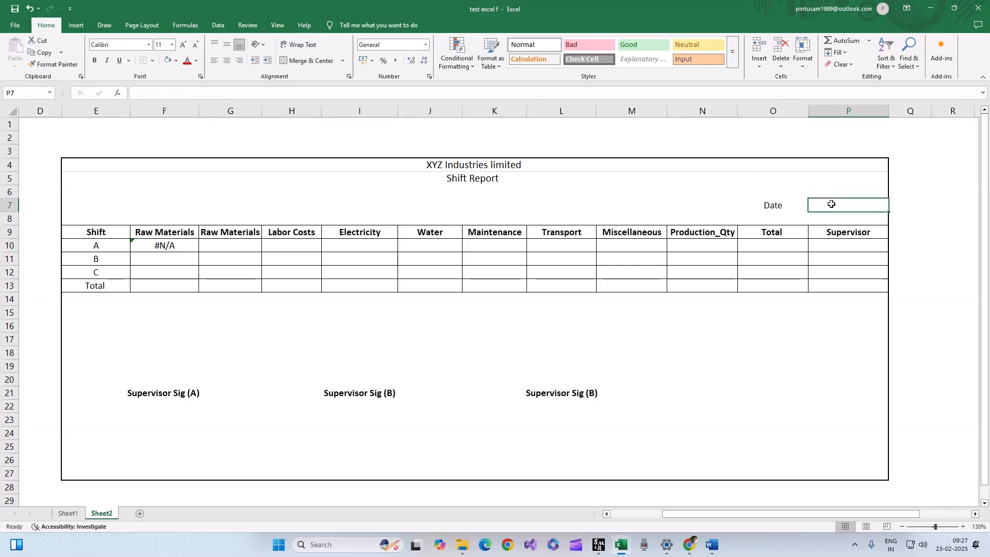
type("01-074")
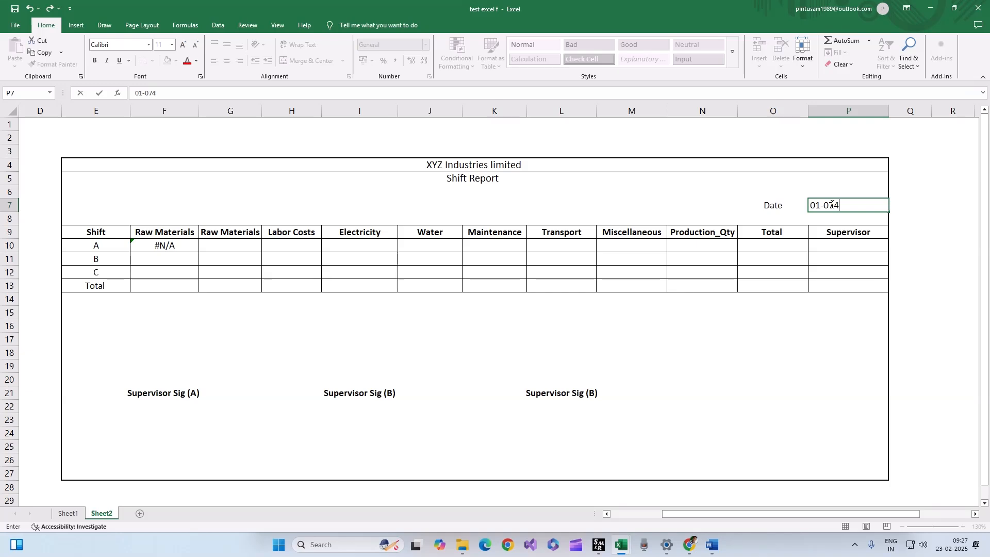
type("-")
key("BackSpace")
type("-23")
key("BackSpace")
key("BackSpace")
type("024")
key("Return")
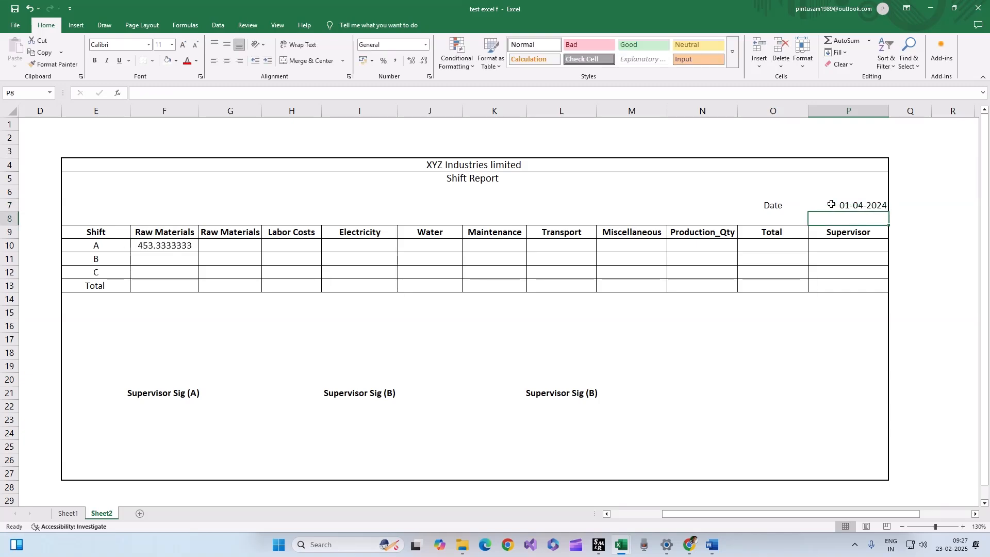
Step: Delete the VLOOKUP formula from cell F10
right_click(831, 204)
left_click(151, 250)
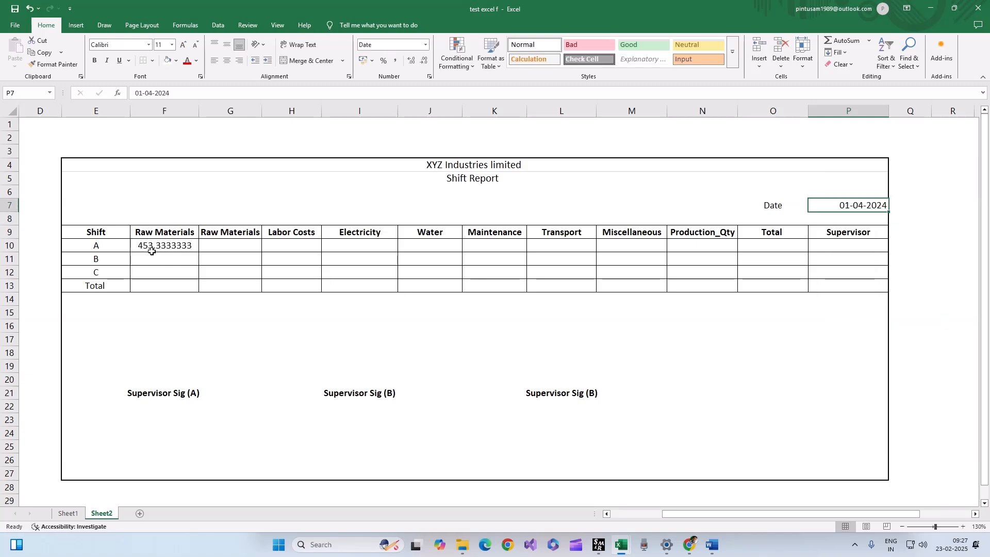
left_click_drag(151, 248, 185, 257)
key("Delete")
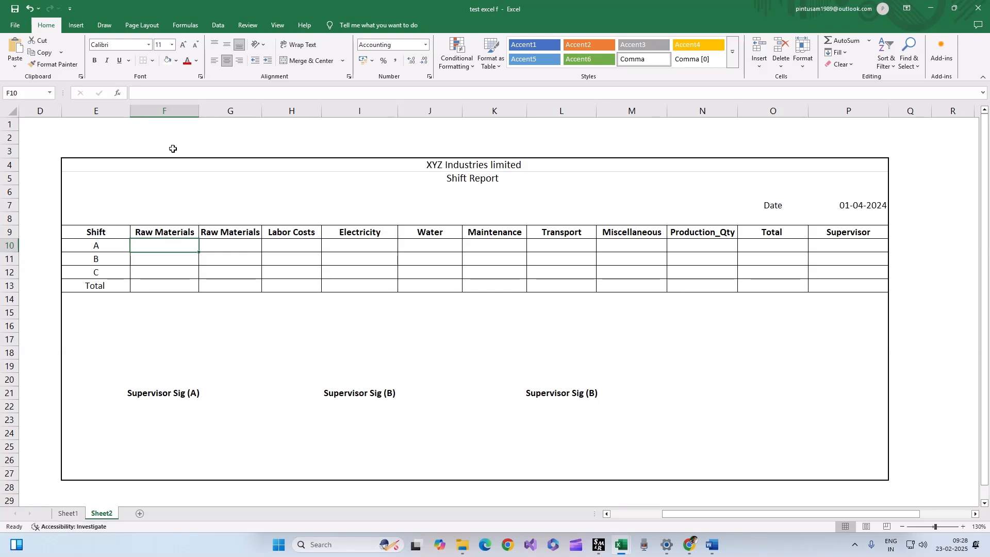
Step: Insert a new column before the first Raw Materials column on Sheet2 and give it the header Day & Sh in F9
right_click(178, 111)
left_click(213, 195)
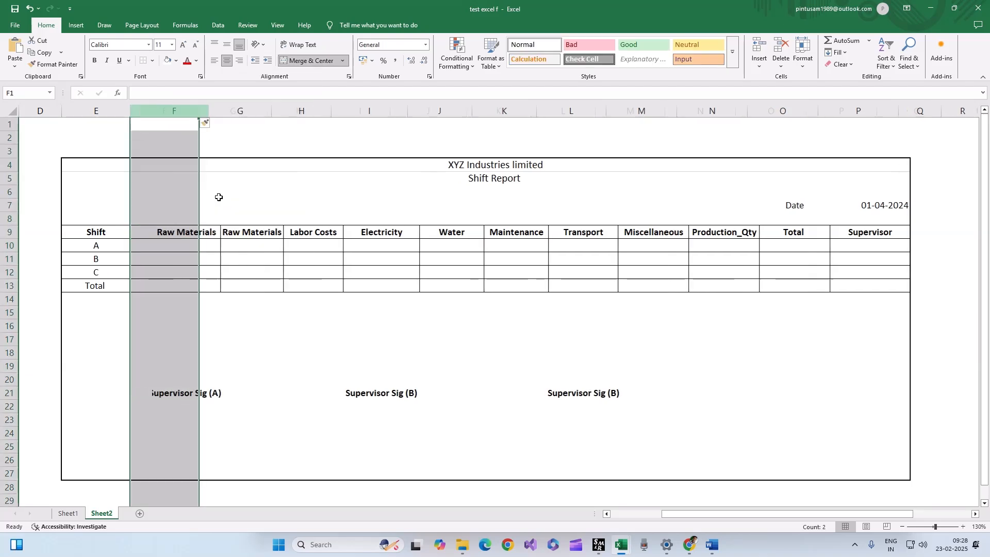
left_click(203, 304)
left_click(175, 236)
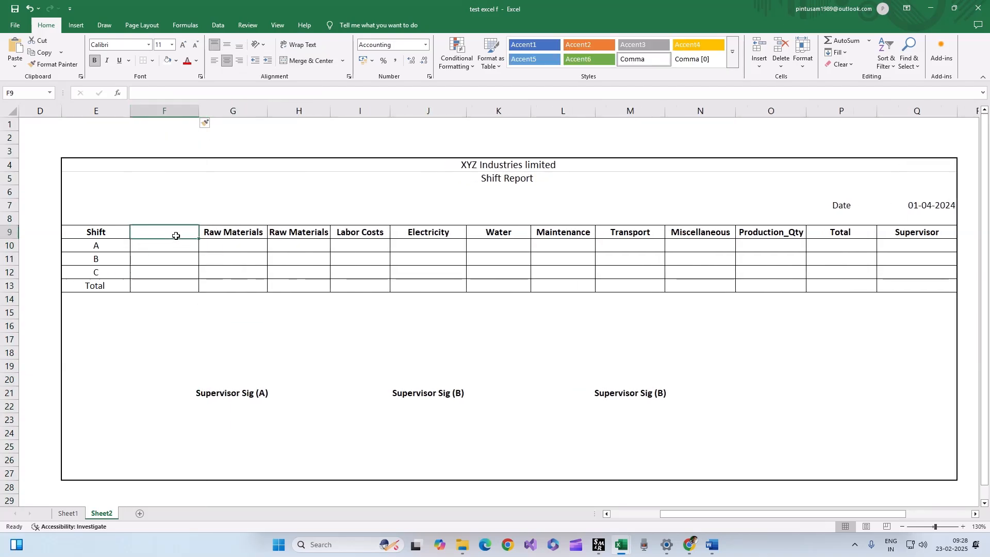
type("Day &")
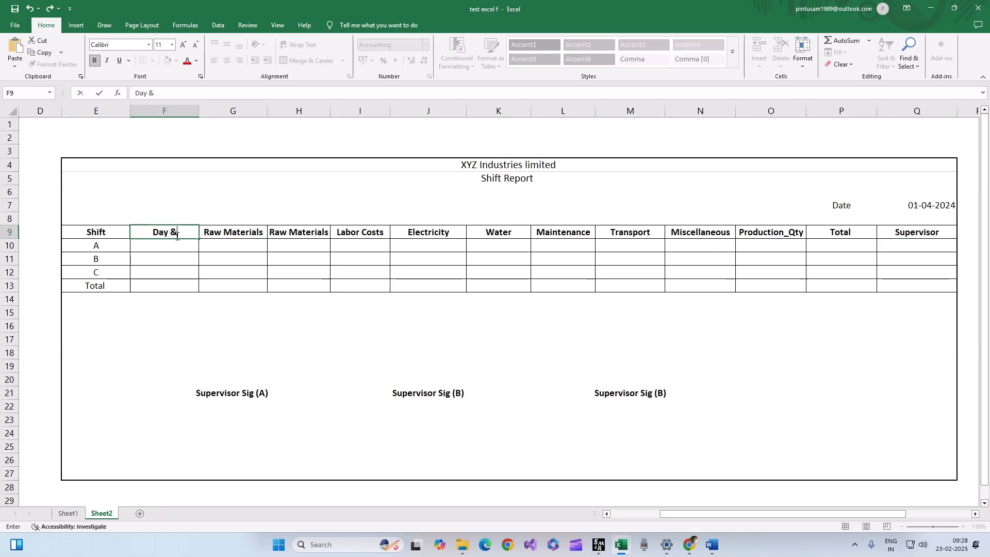
type(" Sh")
key("Return")
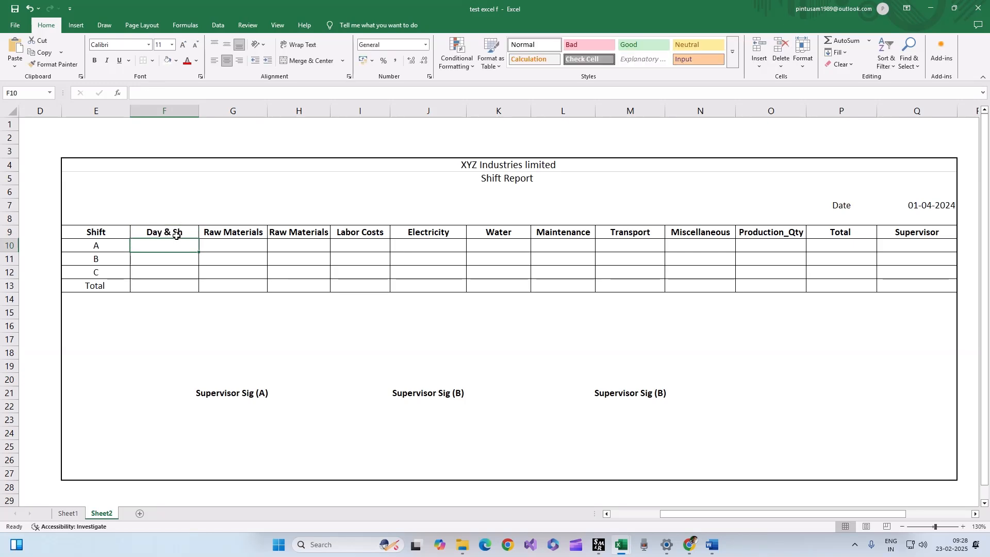
Step: Enter =CONCATENATE($Q$7,E10) in F10 to join date and shift, and fill the formula down to F12
type("=con")
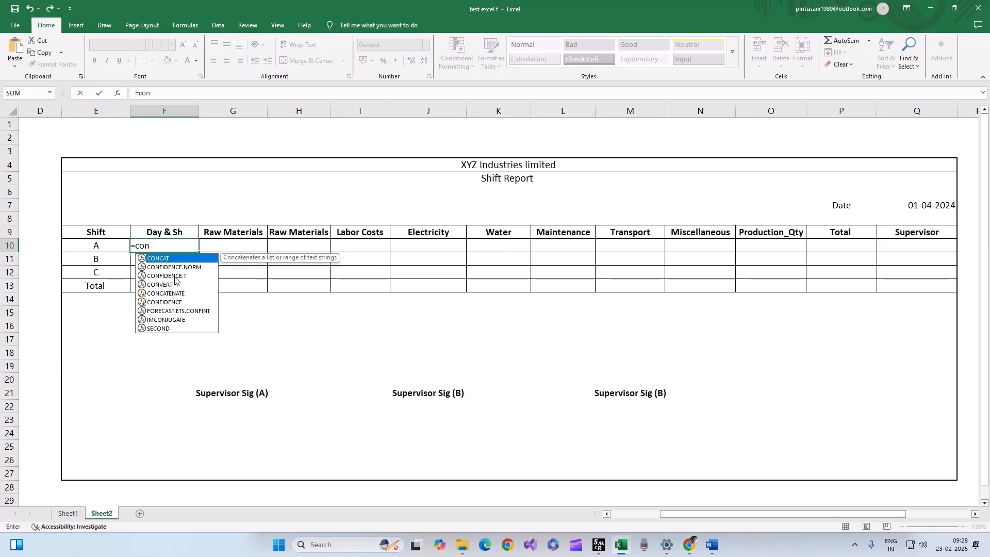
double_click(173, 293)
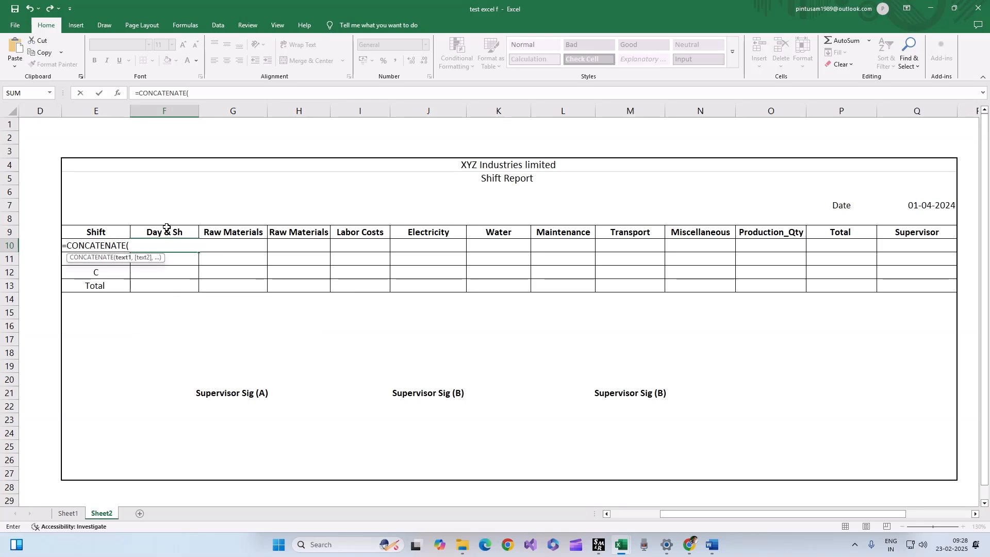
left_click(935, 206)
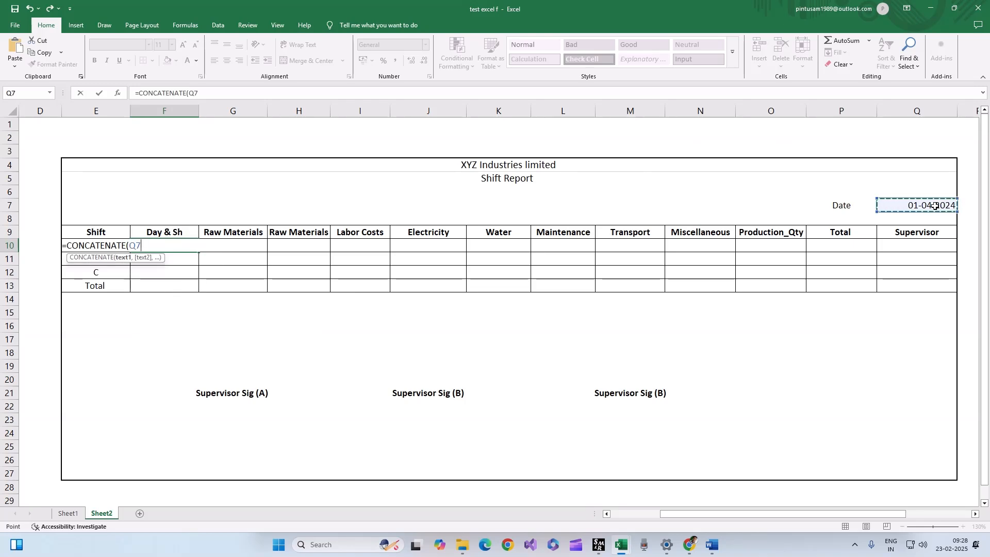
key("F4")
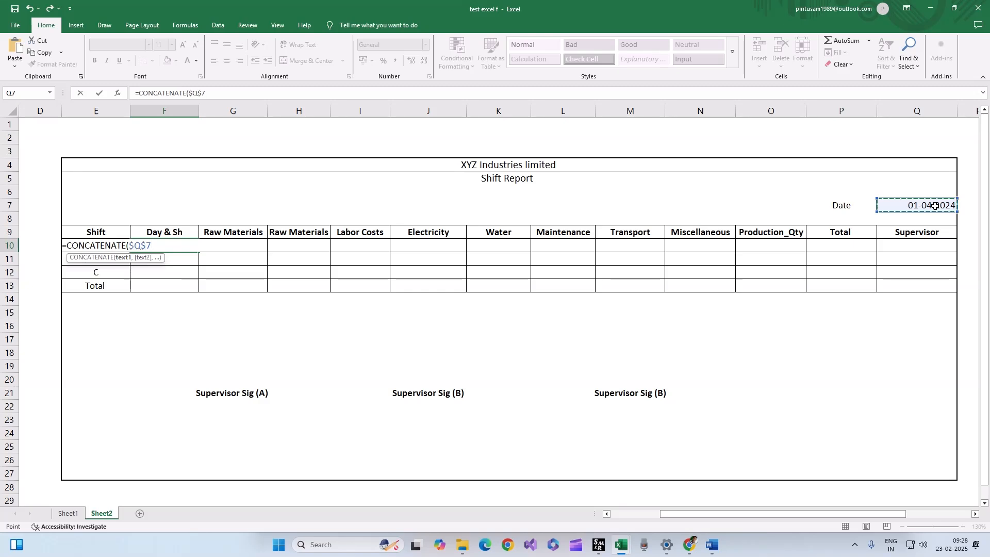
type(",")
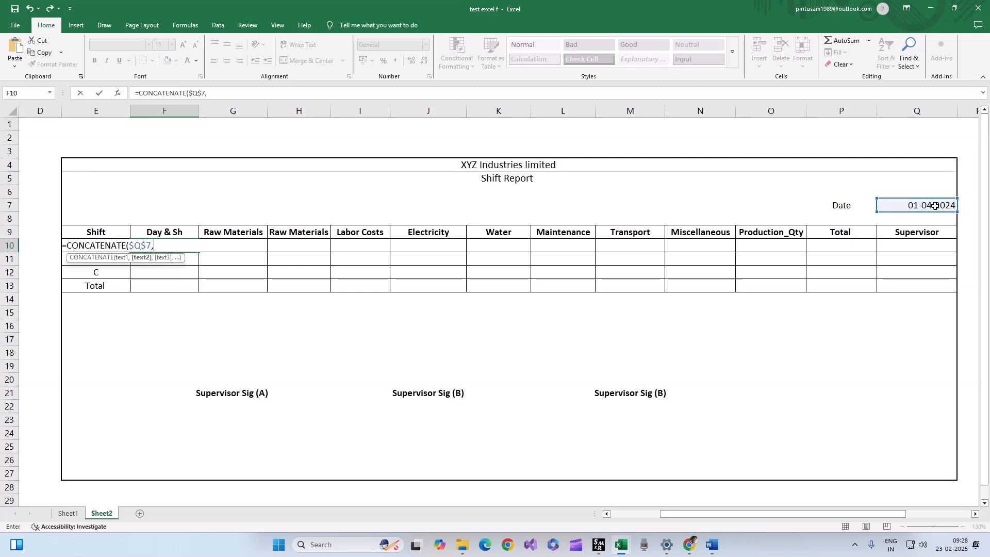
left_click(67, 264)
key("Up")
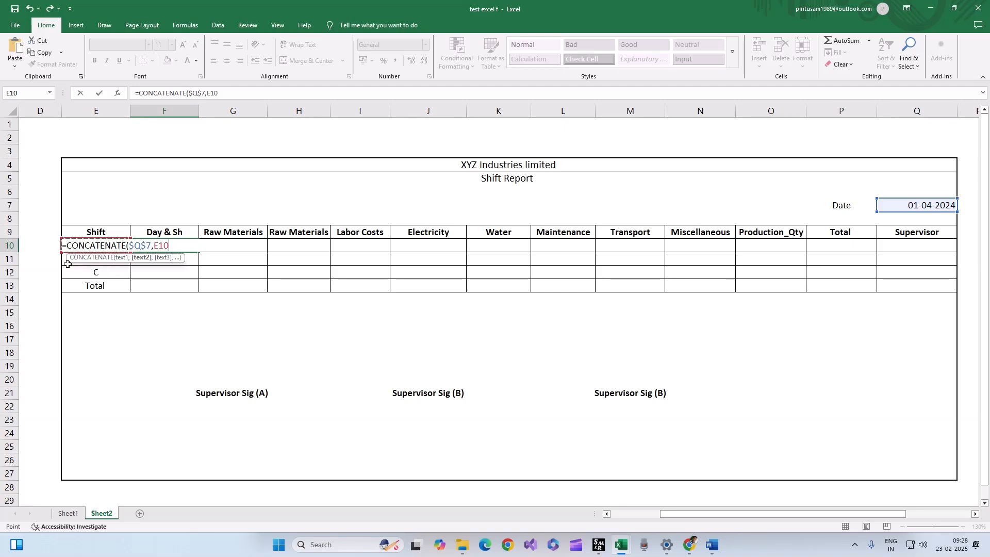
type(")")
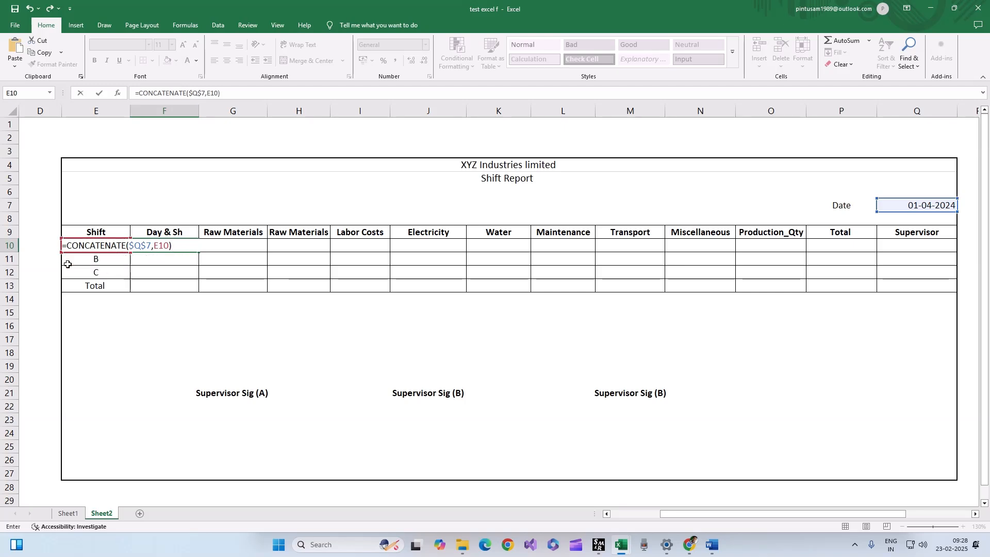
key("Return")
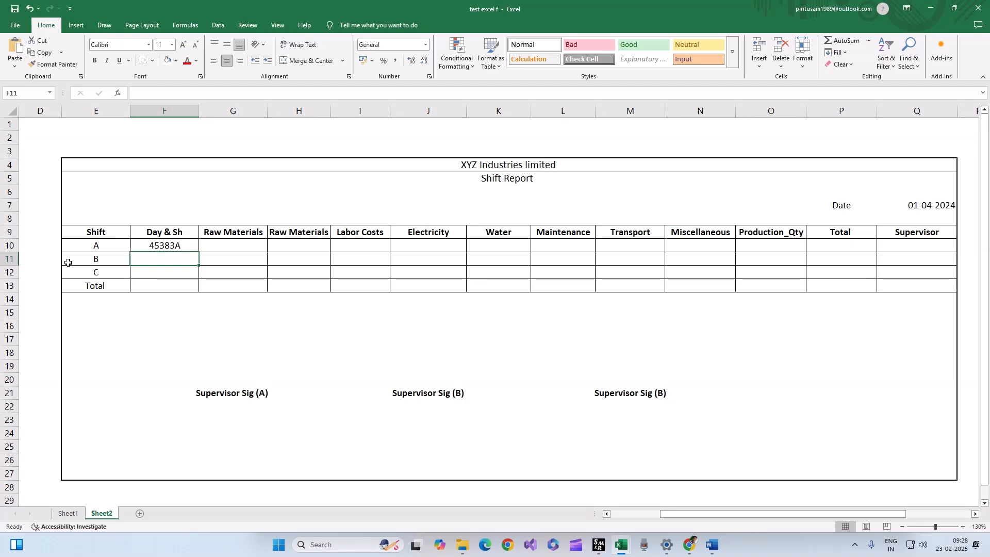
left_click(188, 243)
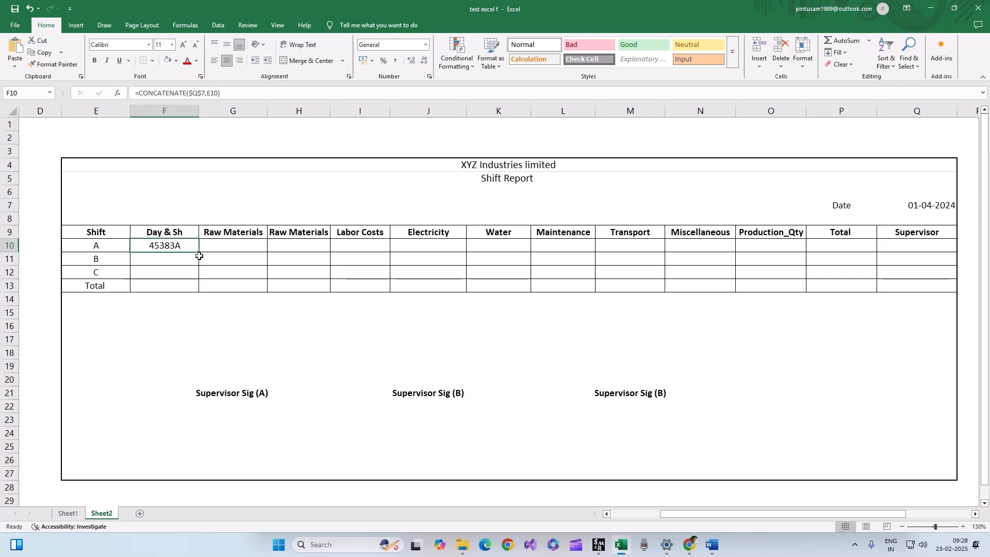
left_click_drag(199, 255, 199, 275)
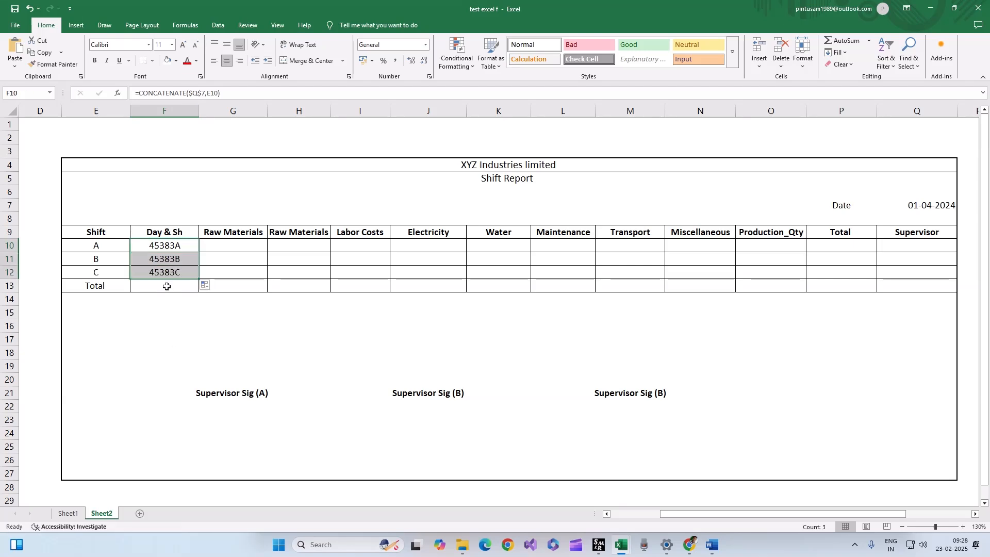
Step: Insert a new column before Raw Materials on Sheet1 and give it the header Date&Sh in C1
left_click(68, 513)
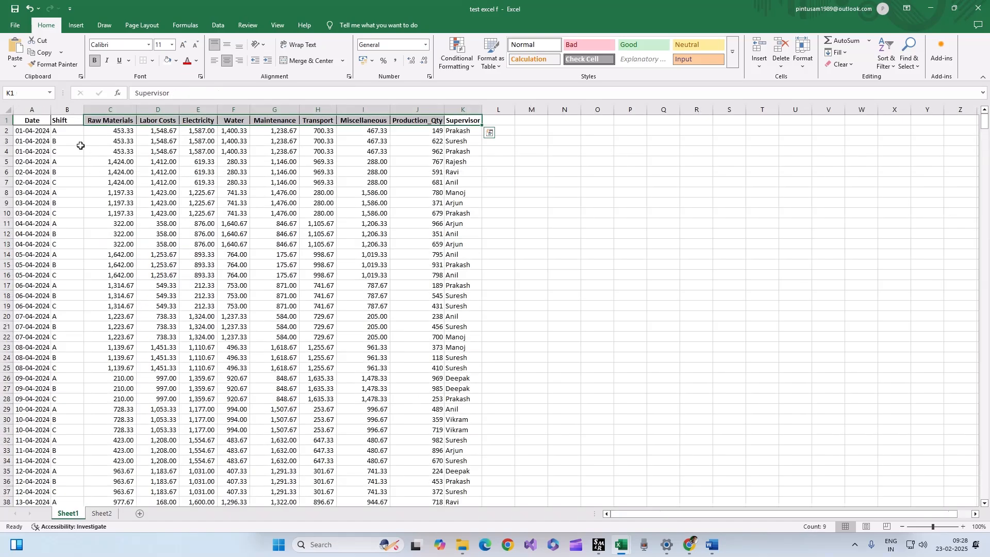
left_click(107, 110)
right_click(107, 111)
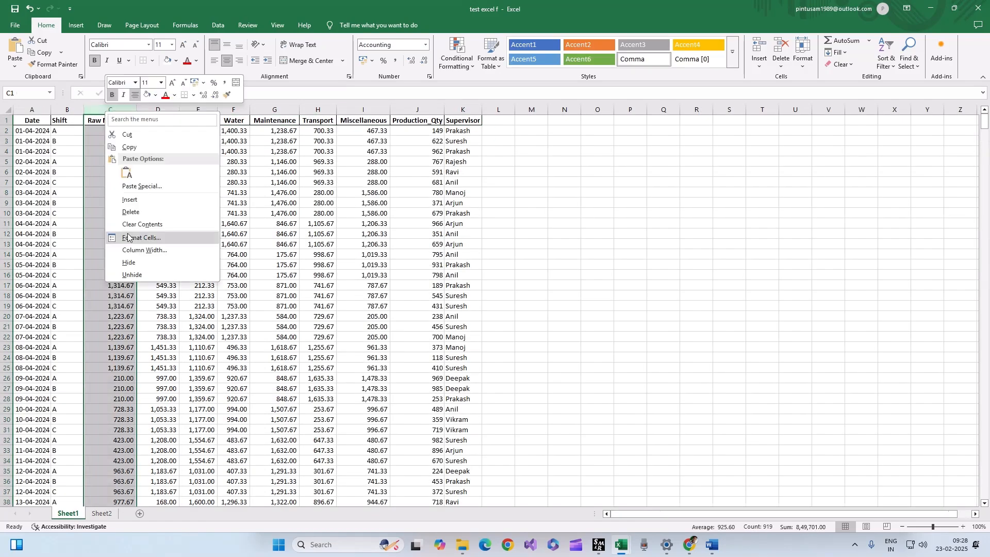
left_click(144, 201)
left_click(99, 120)
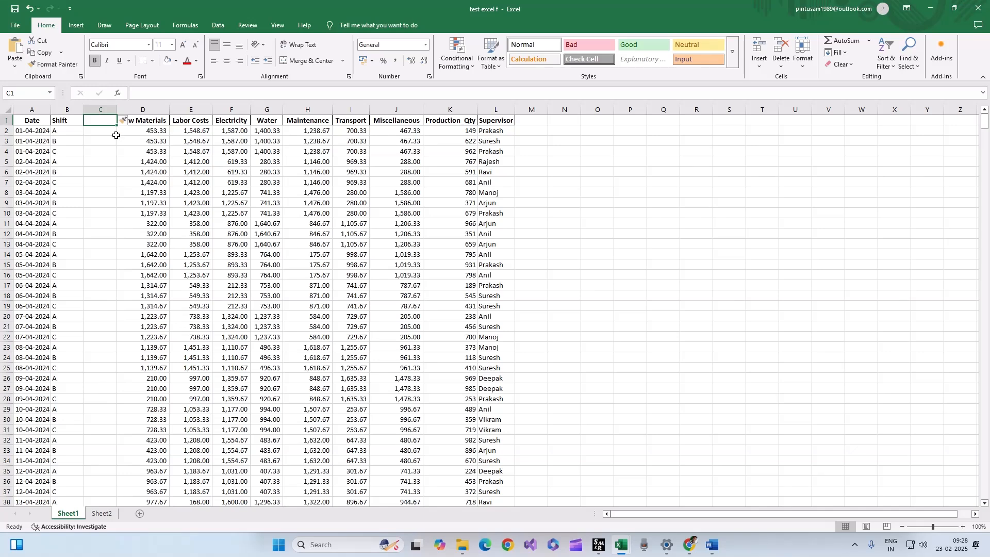
type("Date&Sh")
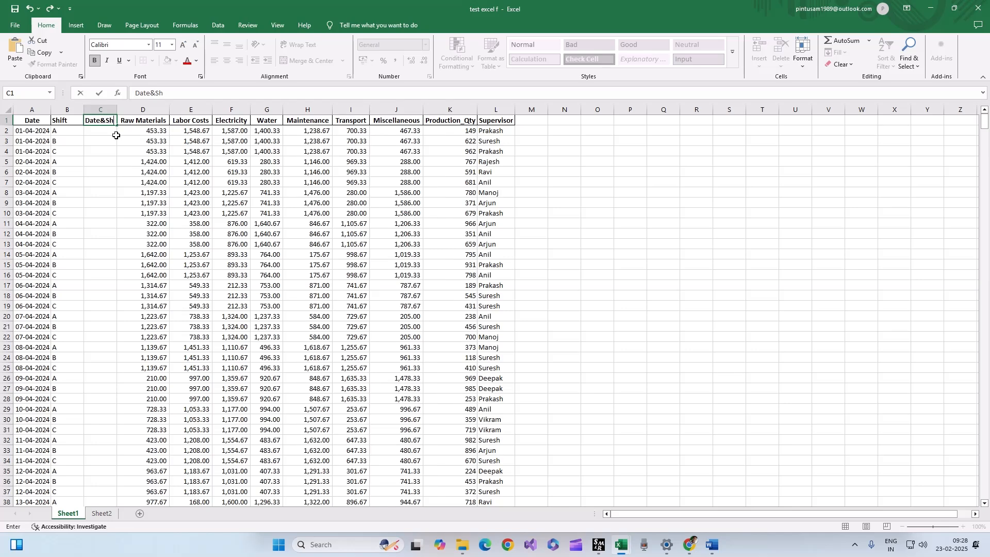
key("Return")
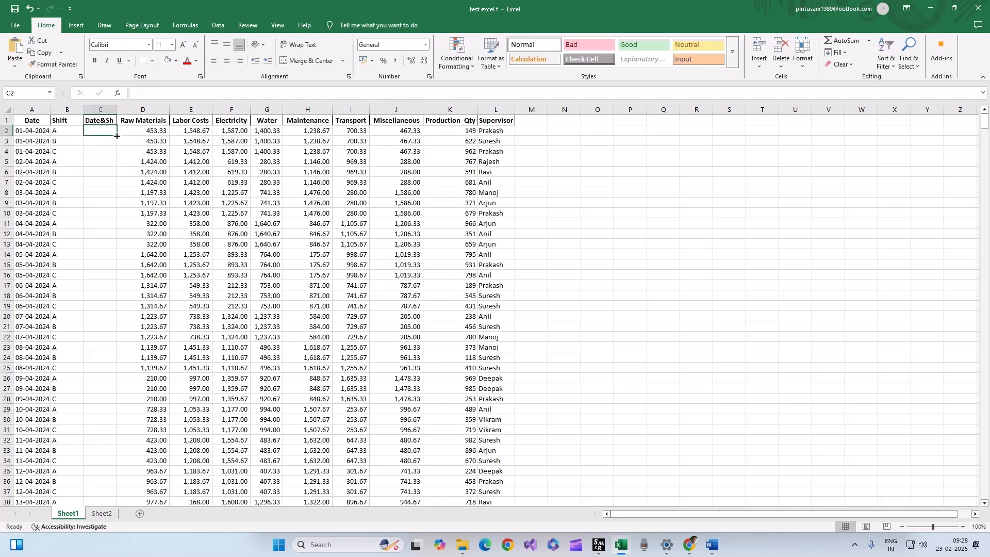
Step: Enter =CONCATENATE(A2,B2) in C2 to join date and shift, and fill the formula down the whole data column
type("=con")
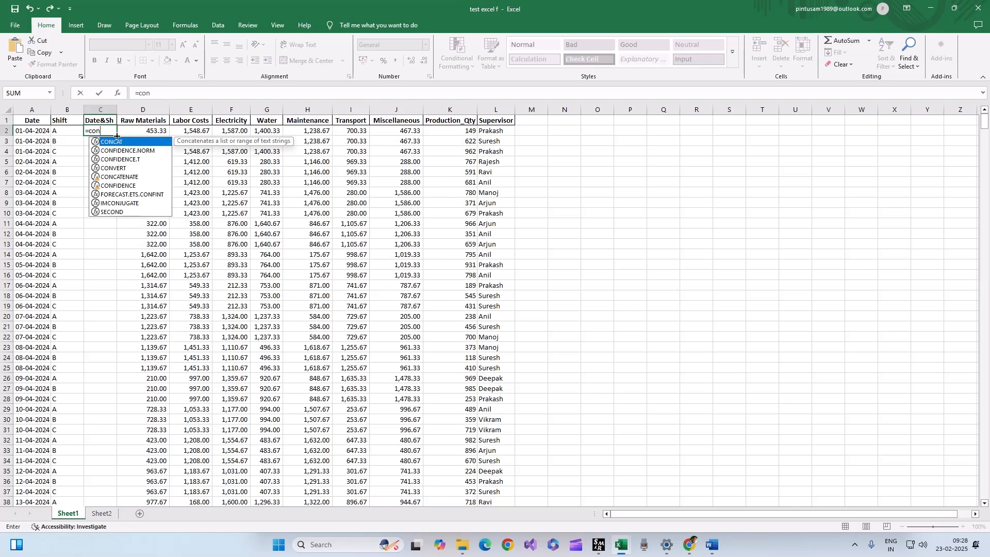
double_click(130, 178)
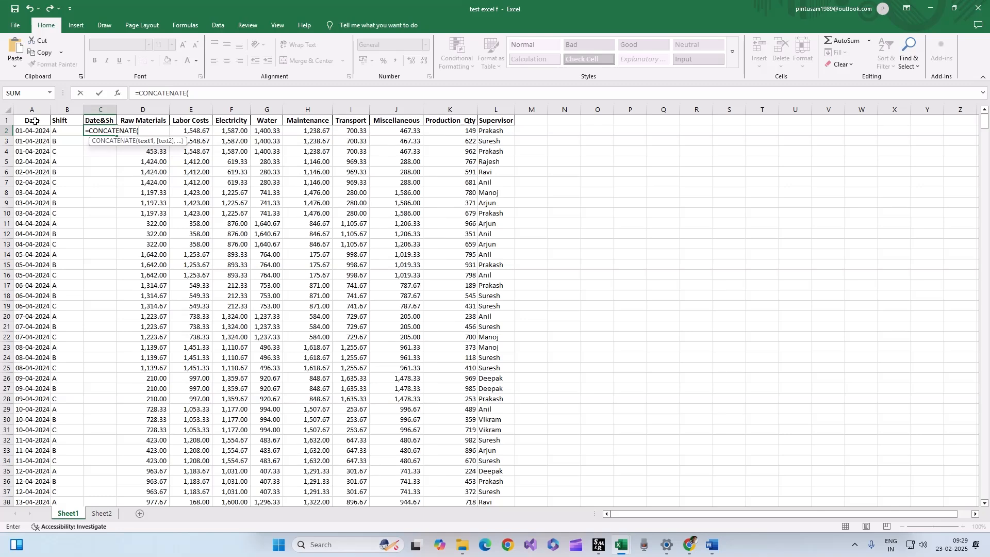
left_click(30, 132)
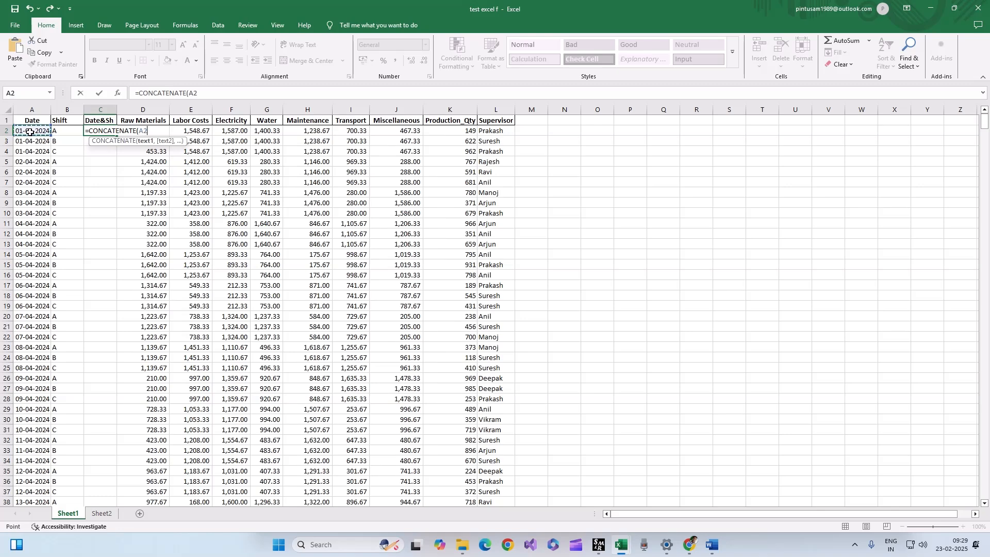
type(",")
left_click(62, 130)
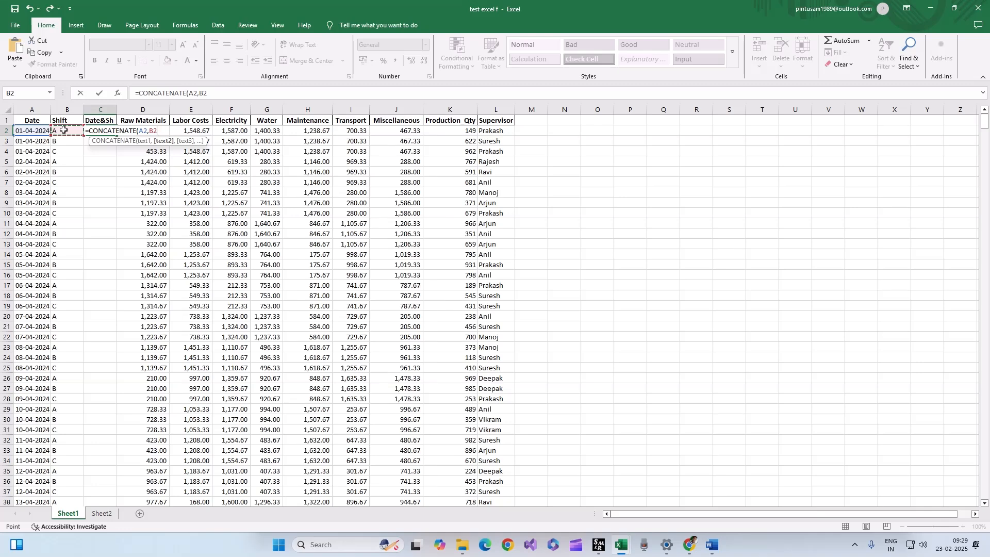
type(")")
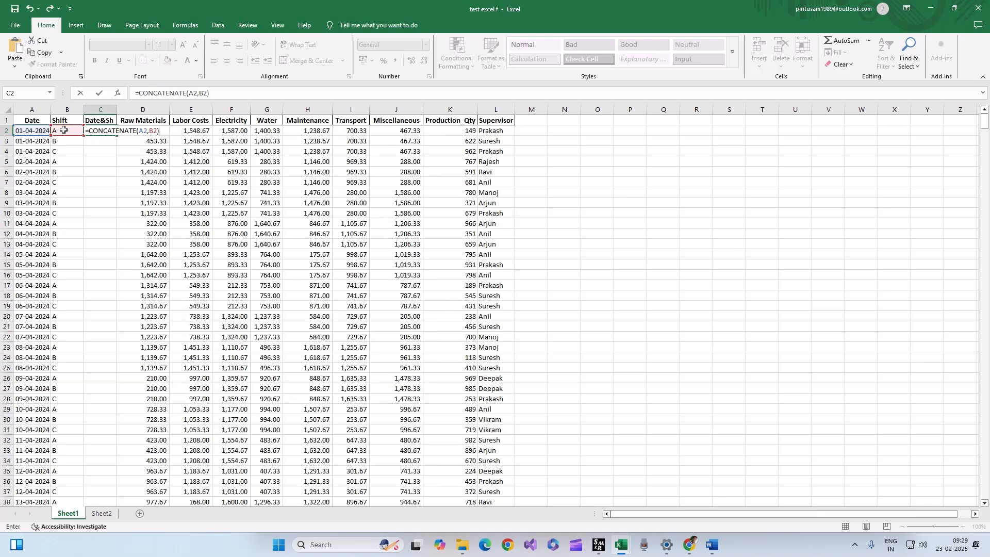
key("Return")
left_click(100, 131)
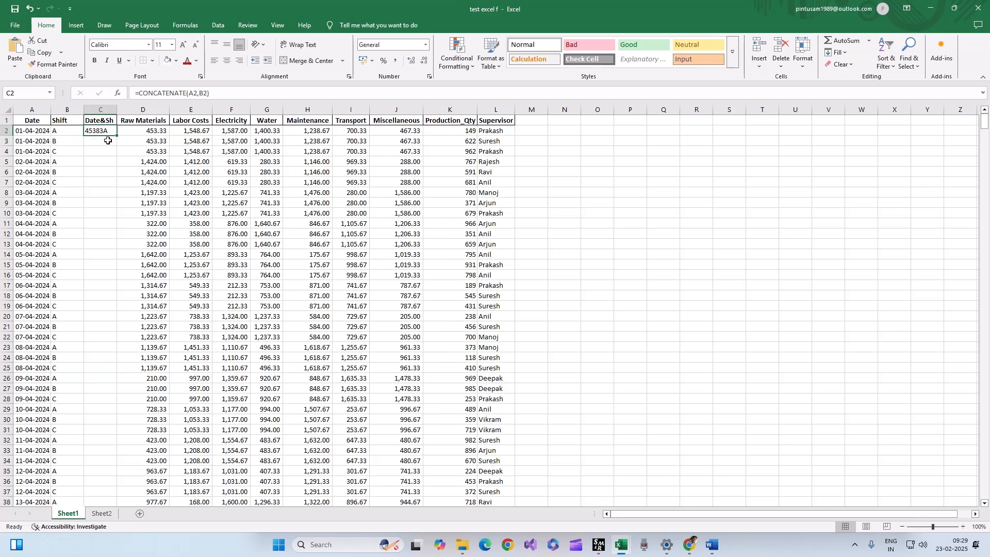
double_click(117, 136)
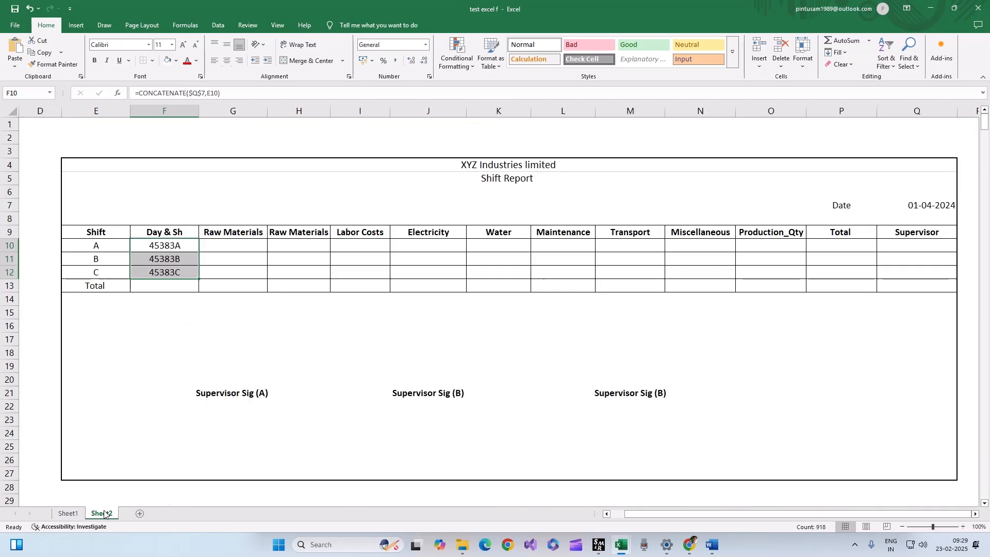
Step: Enter =VLOOKUP(F10,Sheet1!C:L,2,0) in G10 of Sheet2 to fetch the raw materials figure, and fill it down to G12
left_click(225, 245)
type("=vloo")
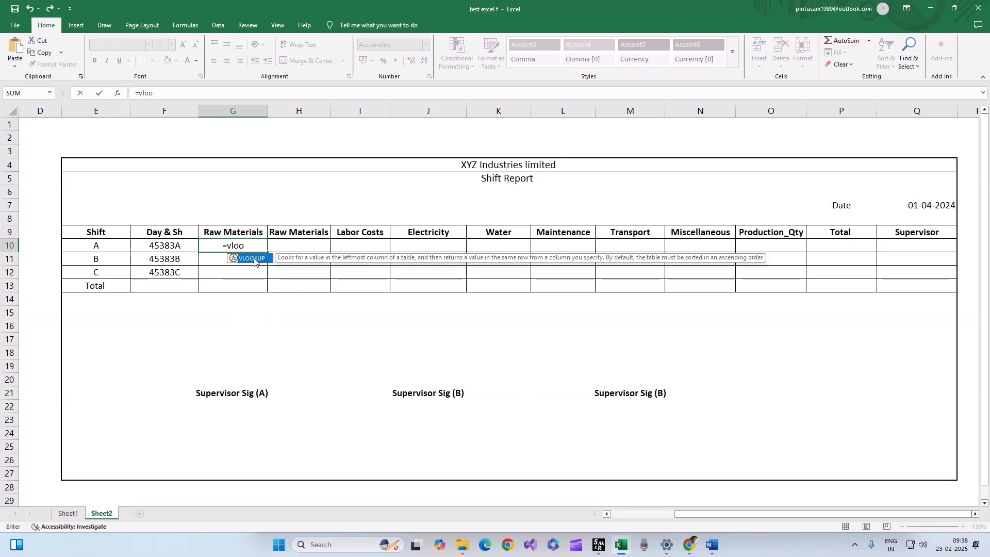
double_click(254, 259)
left_click(178, 246)
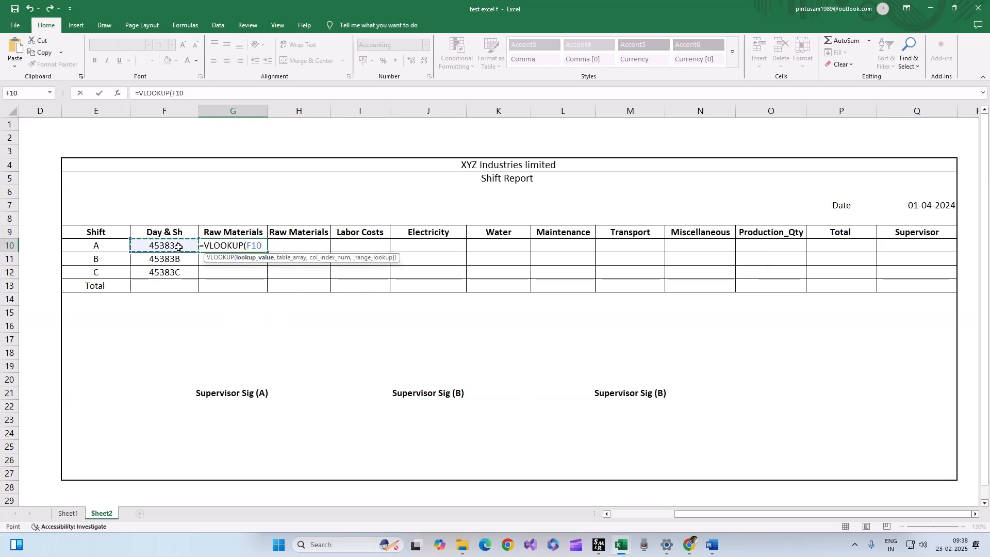
type(",")
left_click(68, 513)
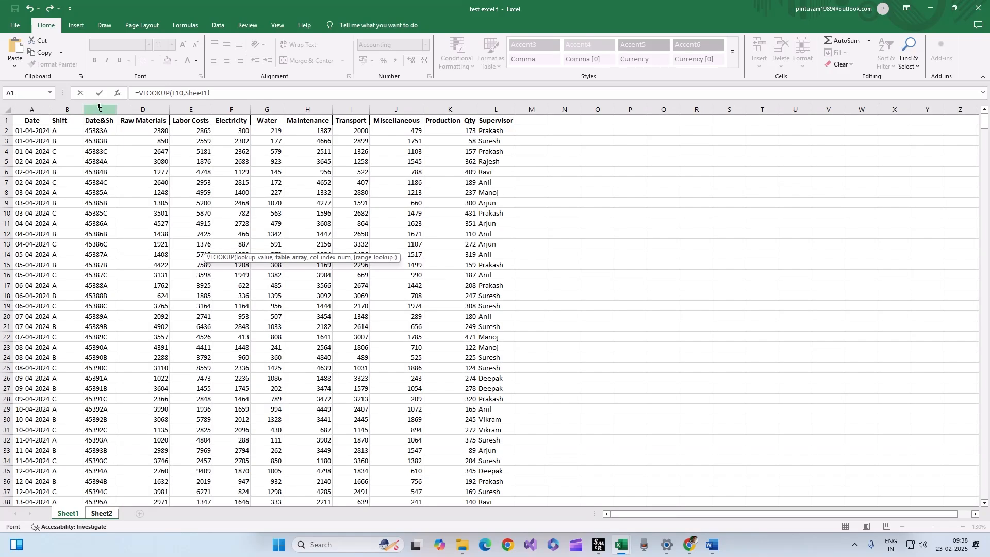
left_click_drag(99, 106, 496, 137)
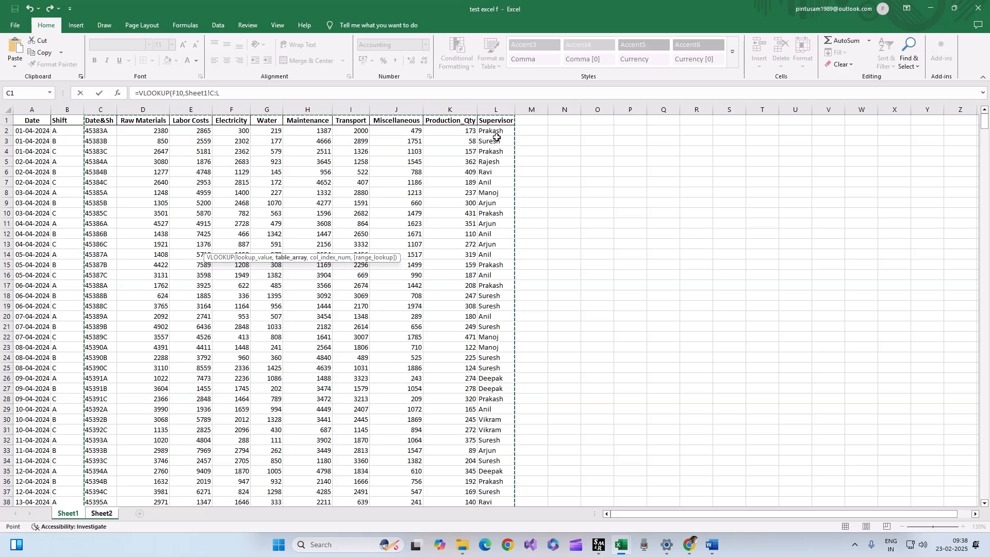
type(",")
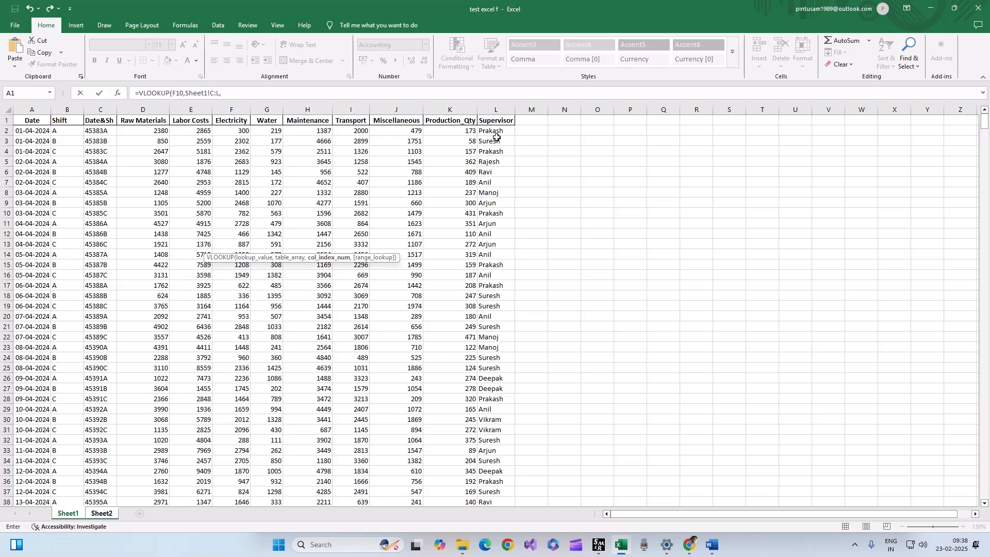
type("2,0")
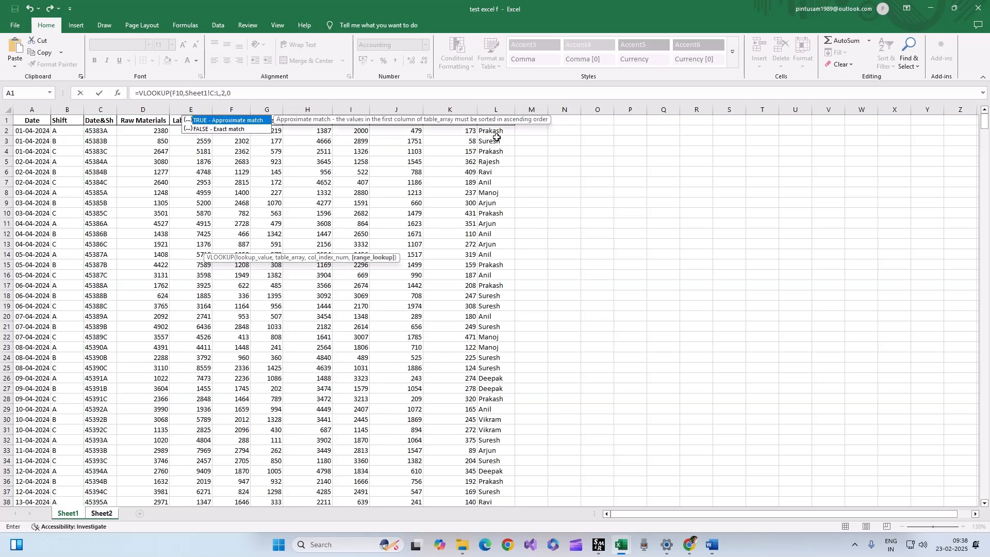
type(")")
key("Return")
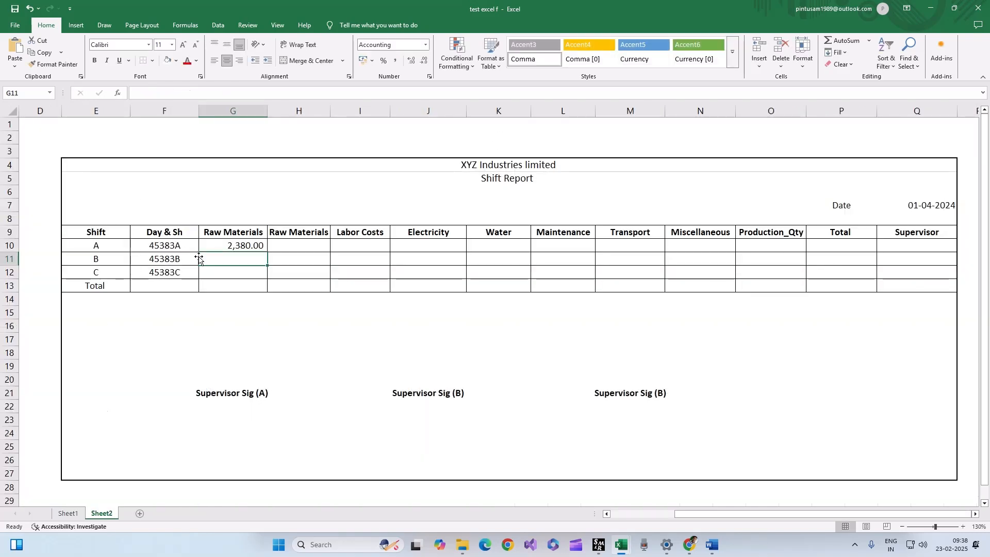
left_click(227, 245)
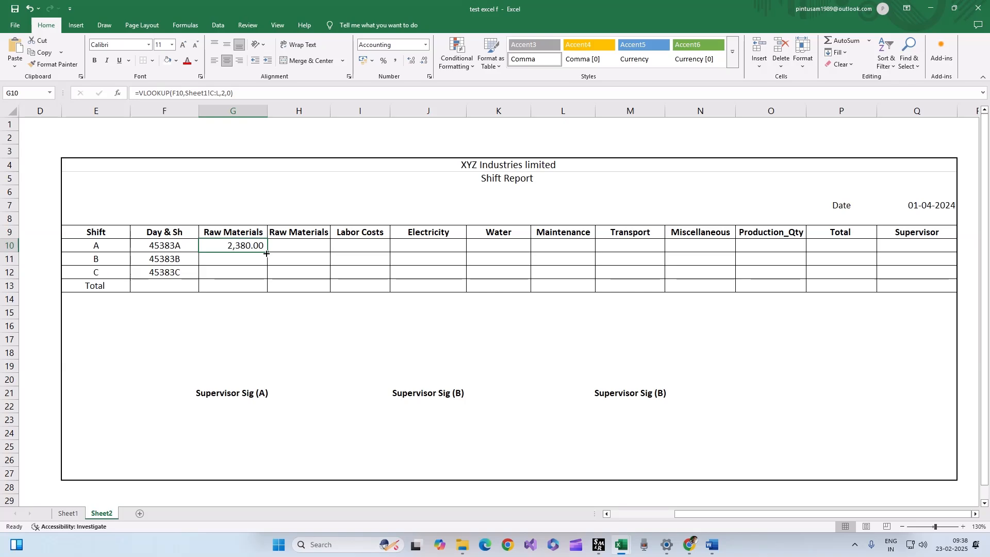
left_click_drag(266, 254, 265, 278)
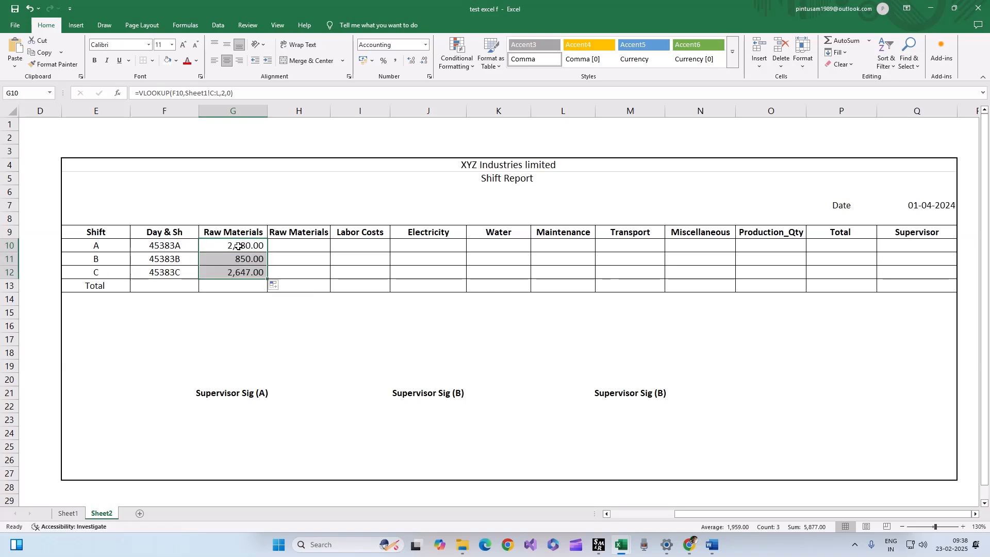
Step: Compare the Raw Materials figures for shifts A, B and C of 01-04-2024 on Sheet1 with the looked-up values on Sheet2
left_click(68, 514)
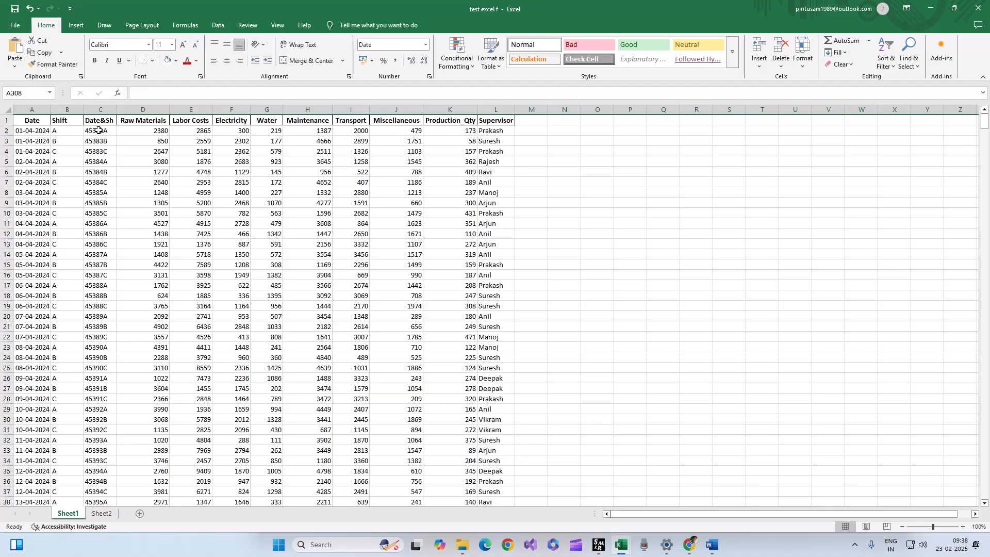
left_click(149, 131)
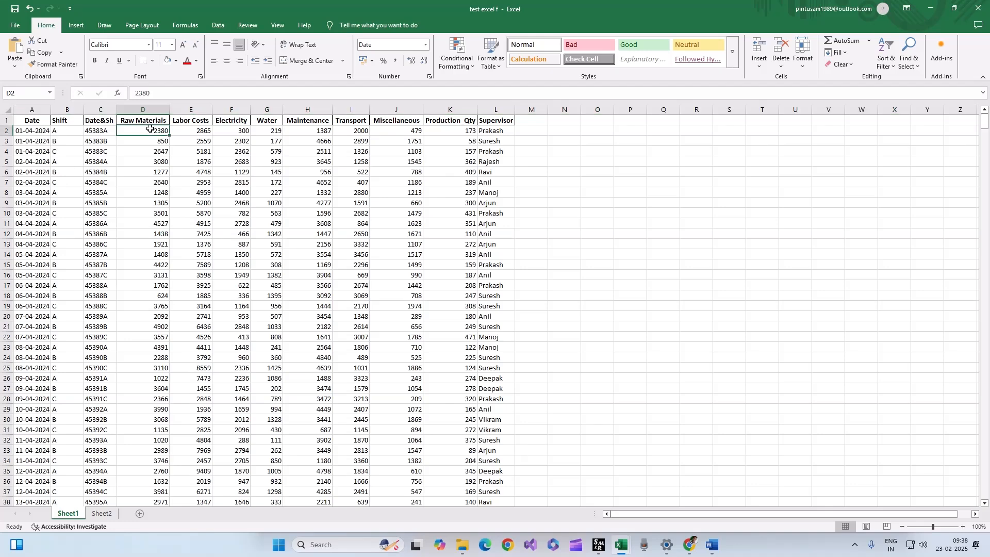
left_click(149, 141)
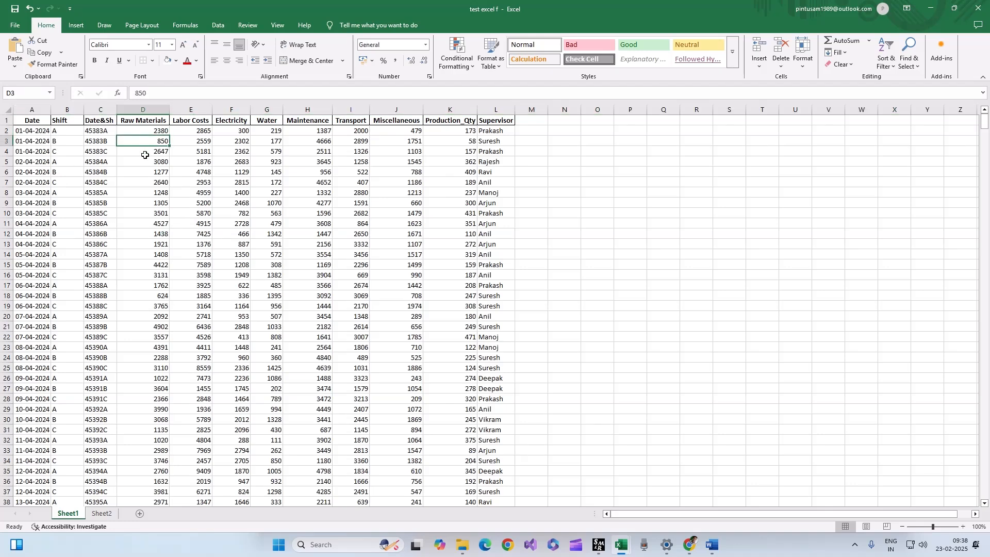
left_click(144, 154)
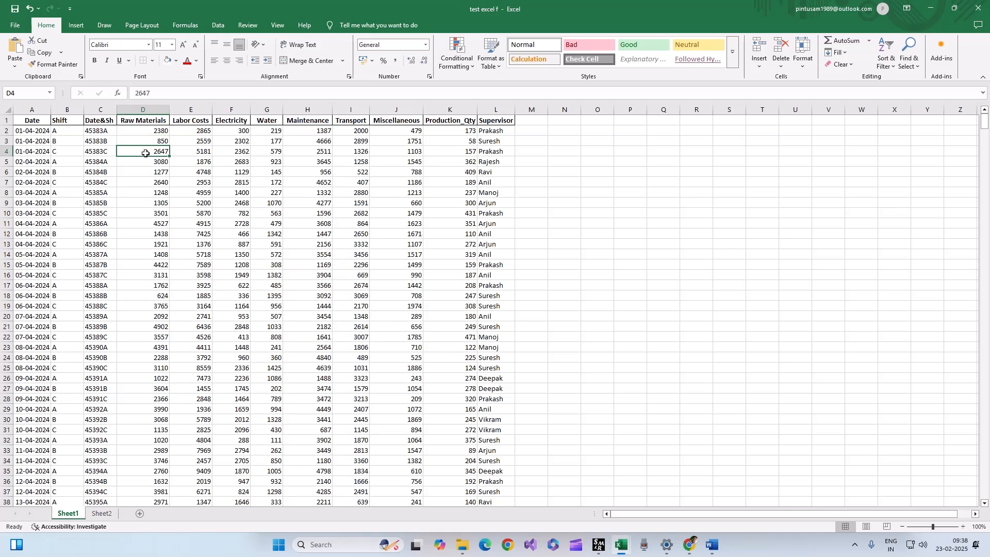
left_click(102, 513)
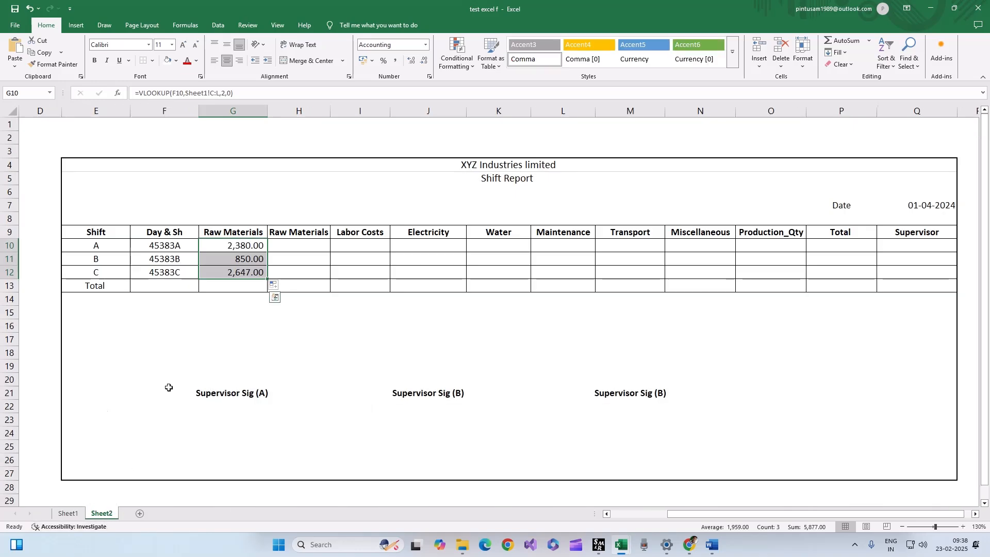
left_click(231, 247)
left_click(288, 245)
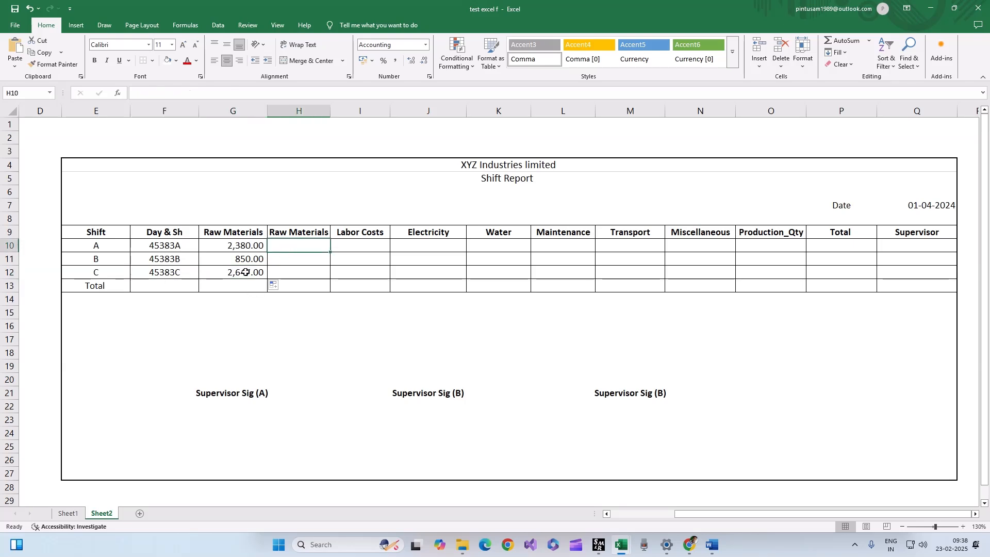
left_click(234, 286)
type("=Tota")
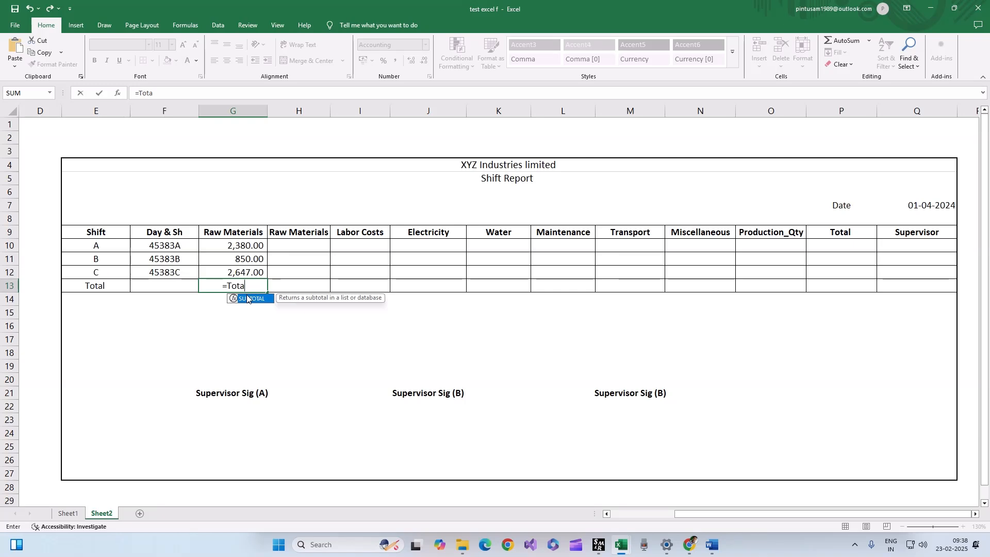
key("BackSpace")
key("BackSpace")
key("BackSpace")
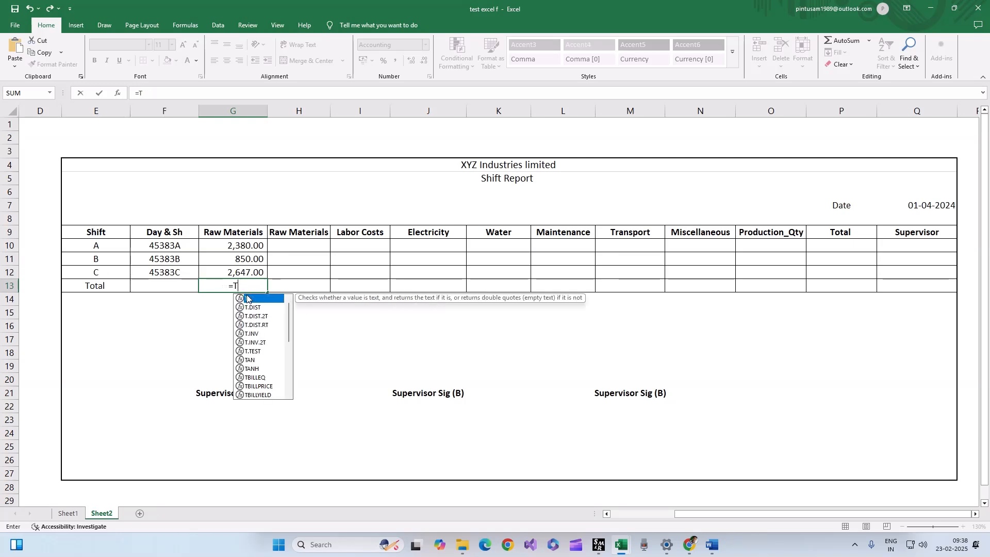
type("oasl")
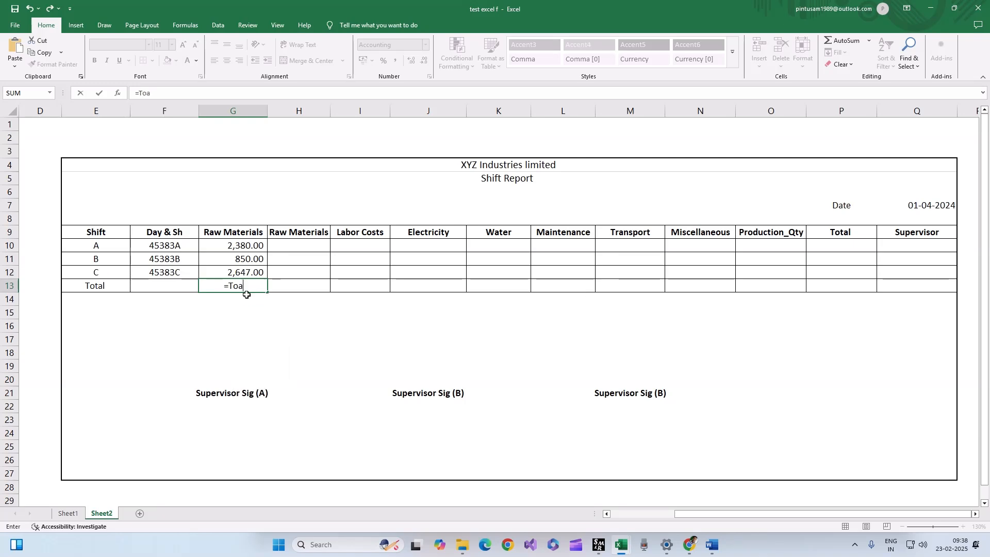
key("BackSpace")
key("BackSpace")
key("BackSpace")
key("BackSpace")
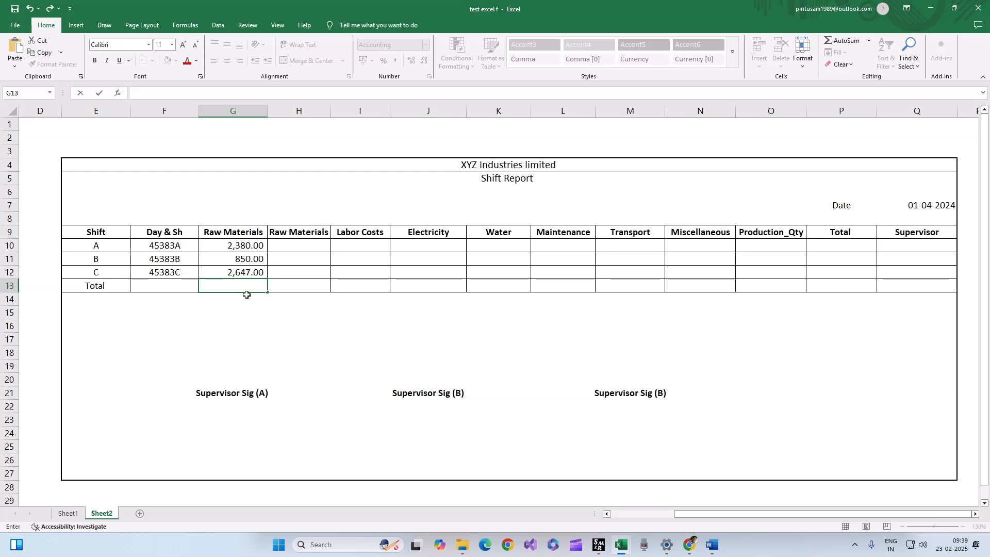
Step: Enter =SUM(G10:G12) in G13 to total the Raw Materials column
type("=sum")
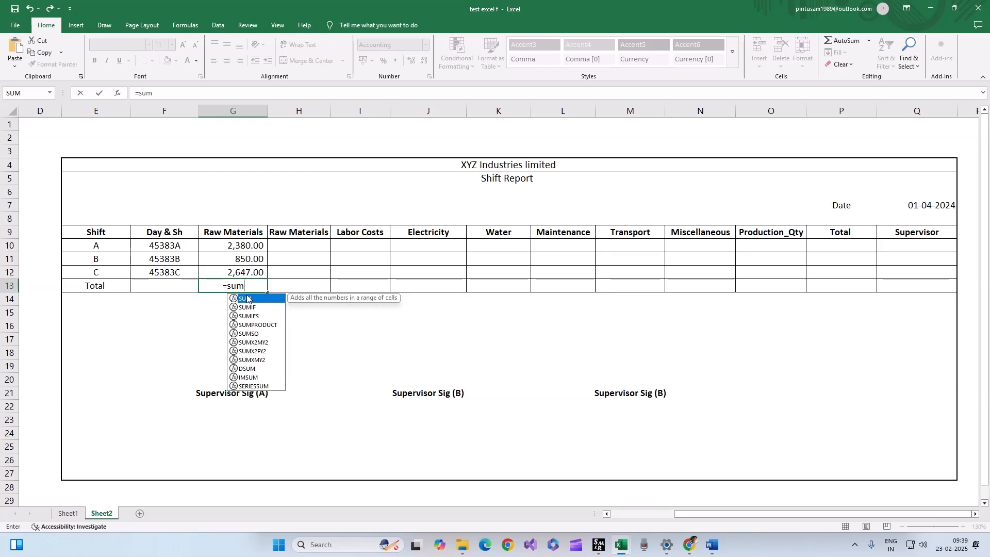
type("(")
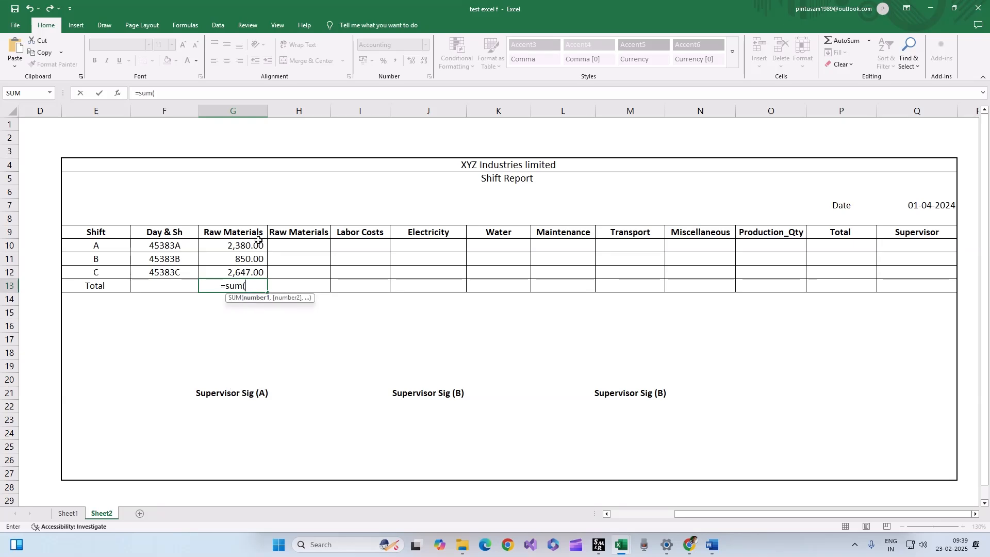
left_click_drag(249, 246, 252, 269)
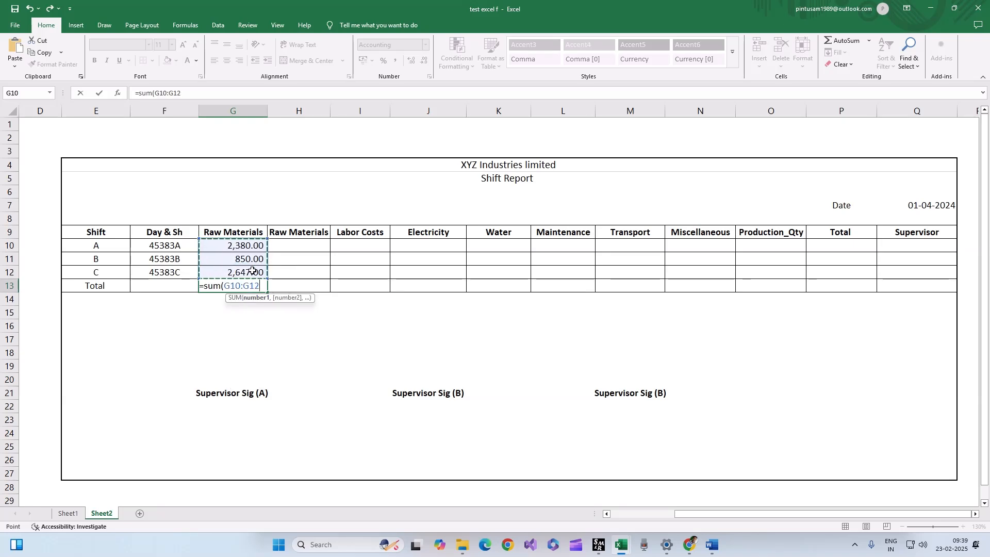
type(")")
key("Return")
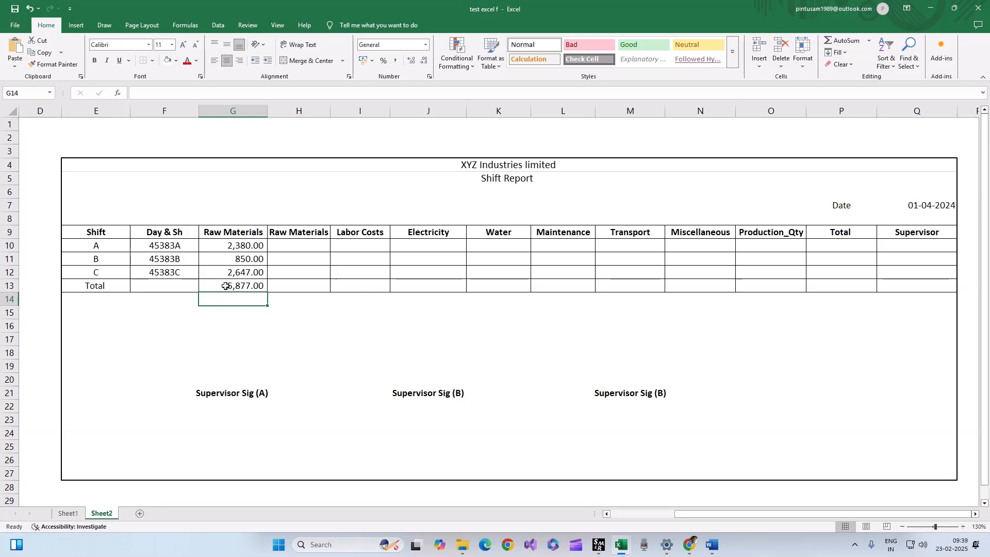
Step: Fill the SUM formula from G13 across the Total row through P13
left_click(261, 286)
left_click_drag(267, 293, 817, 283)
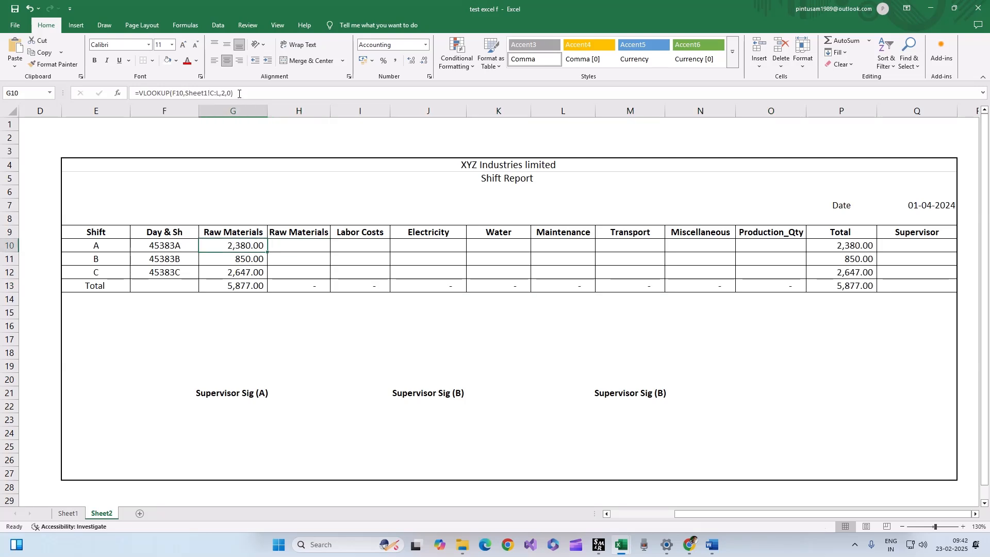
left_click_drag(238, 94, 140, 95)
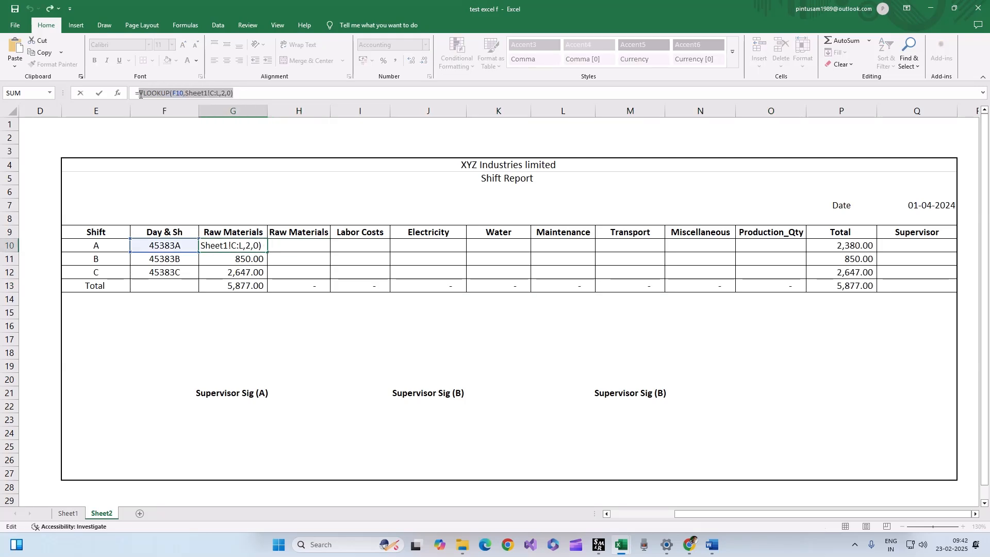
left_click(309, 244)
key("Escape")
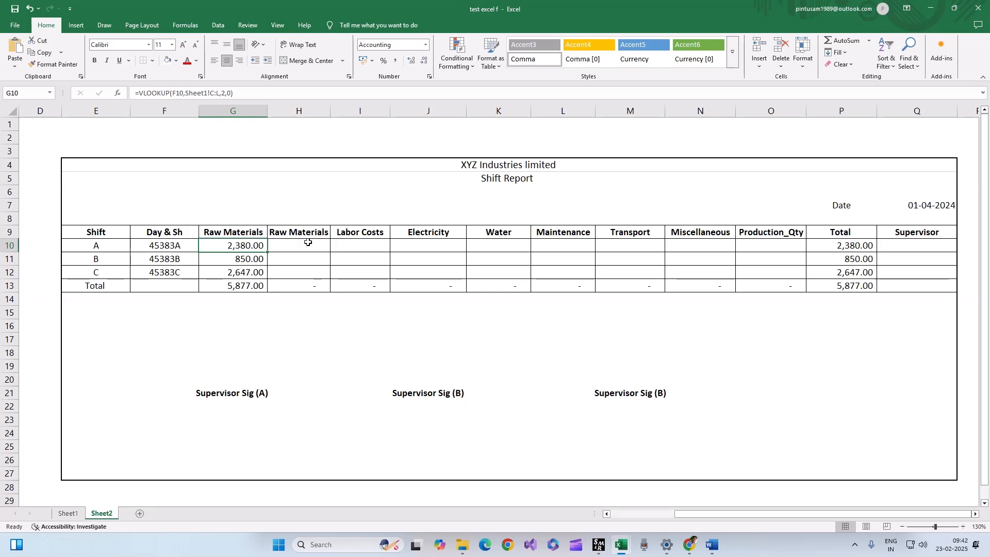
Step: Copy the VLOOKUP formula text from G10 and enter it unchanged as =VLOOKUP(F10,Sheet1!C:L,2,0) in H10
left_click_drag(234, 93, 138, 92)
key("ctrl+c")
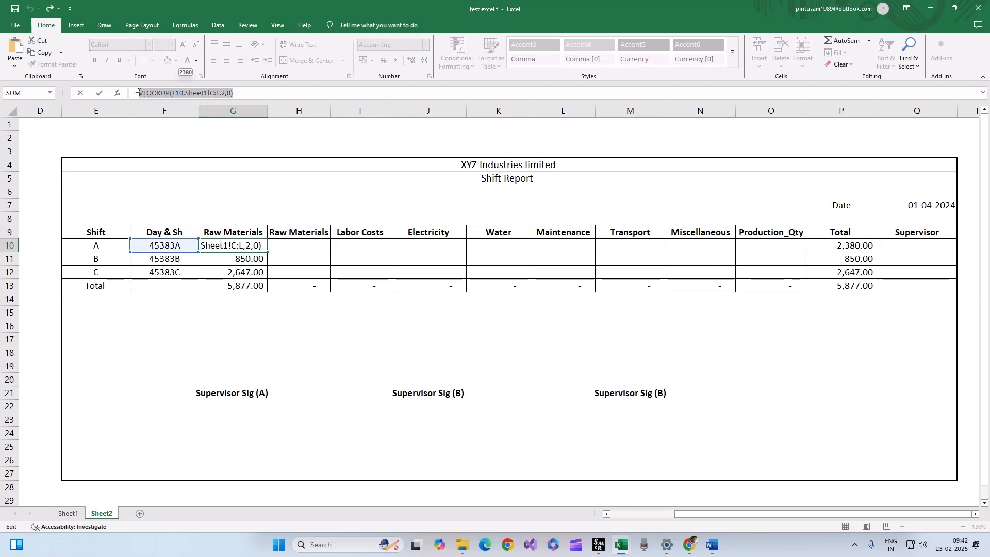
key("Escape")
left_click(301, 247)
type("=")
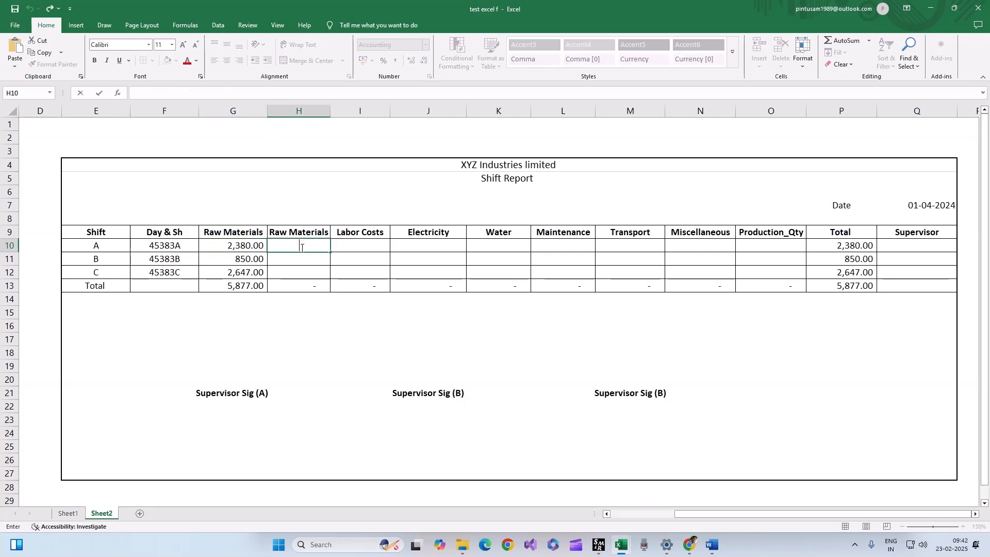
key("ctrl+v")
key("ctrl+Return")
key("Right")
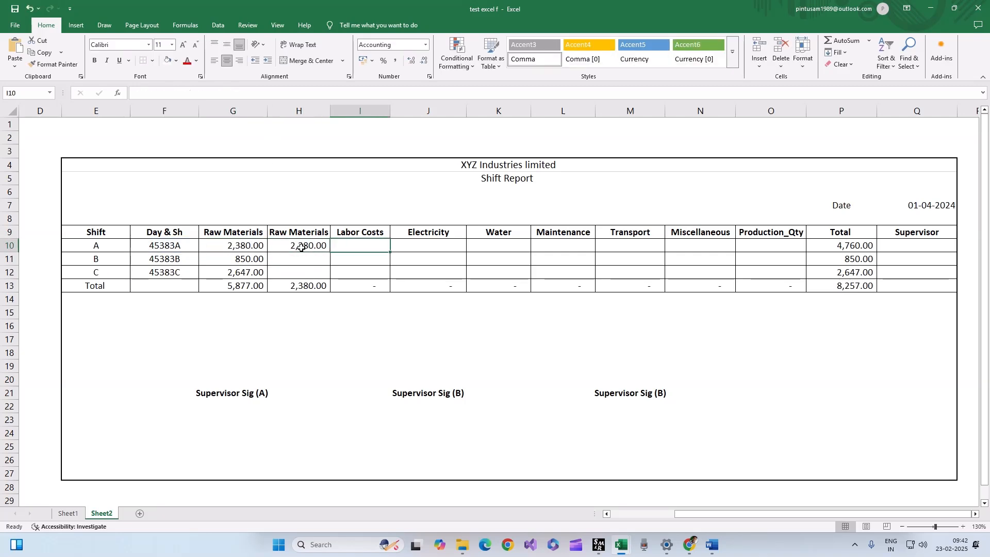
Step: Enter the copied =VLOOKUP(F10,Sheet1!C:L,2,0) formula in I10, J10 and K10 for labor costs, electricity and water
type("=")
key("ctrl+v")
key("ctrl+Return")
key("Right")
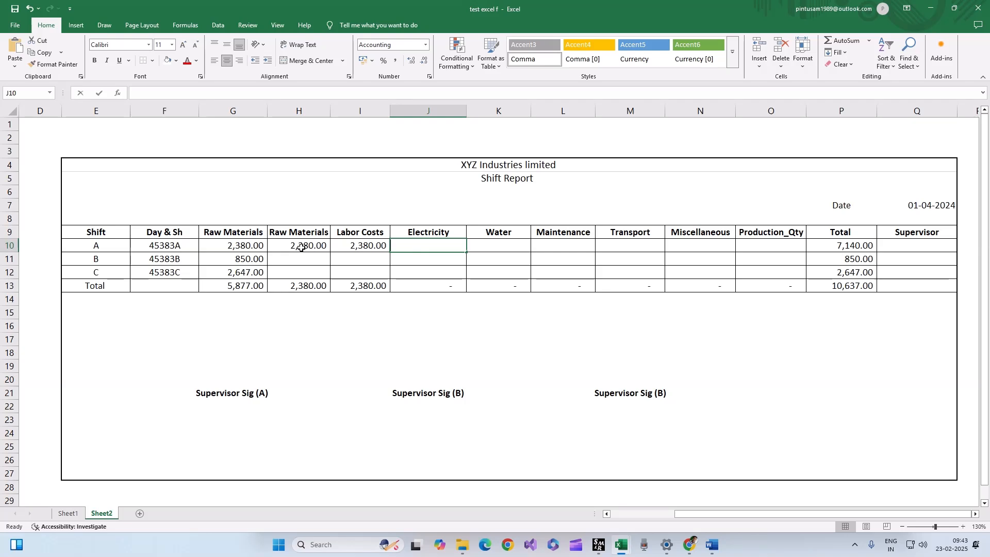
type("=")
key("ctrl+v")
key("ctrl+Return")
key("Right")
type("=")
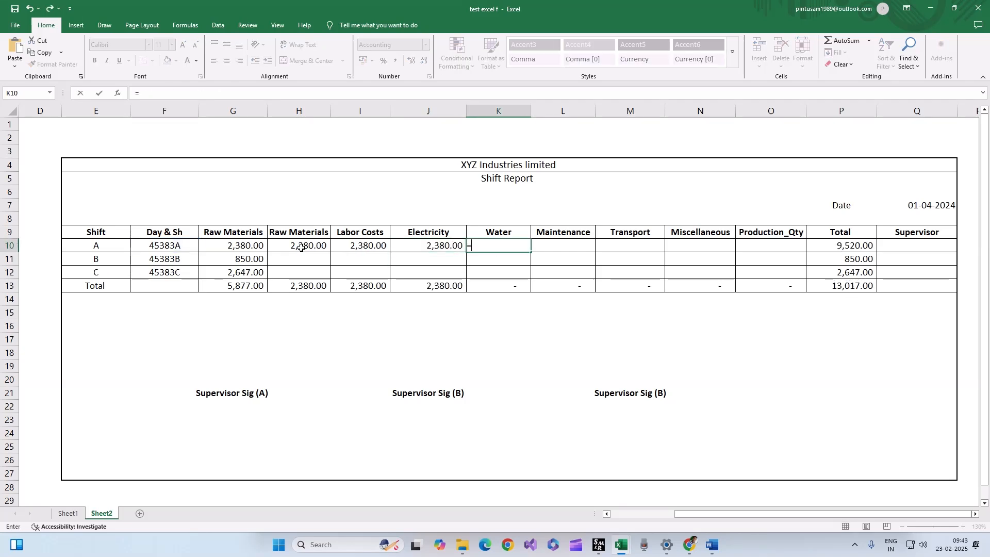
key("ctrl+v")
key("ctrl+Return")
key("Right")
Step: Enter the same copied VLOOKUP formula in L10, M10, N10 and O10, from Maintenance through Production_Qty
type("=")
key("ctrl+v")
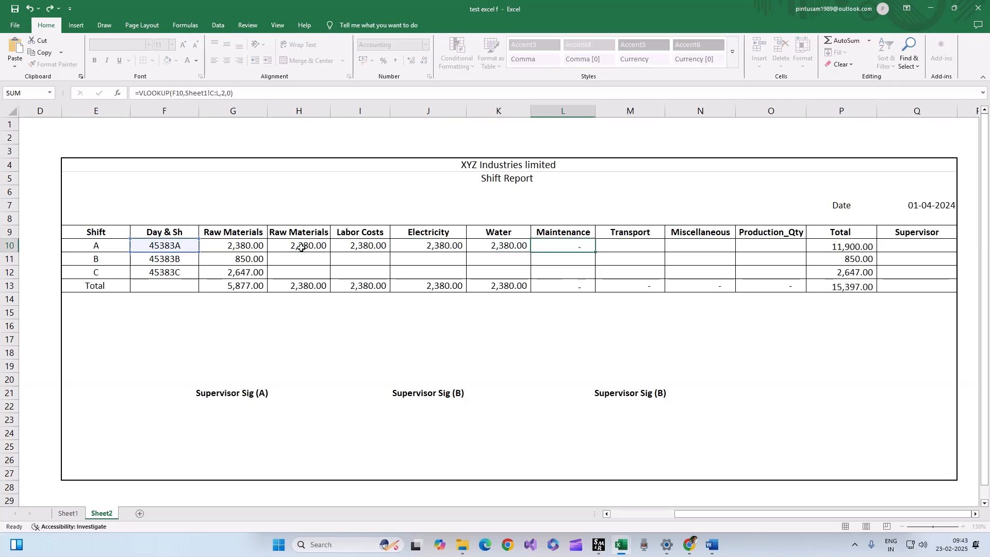
key("ctrl+Return")
key("Right")
type("=")
key("ctrl+v")
key("ctrl+Return")
key("Right")
type("=")
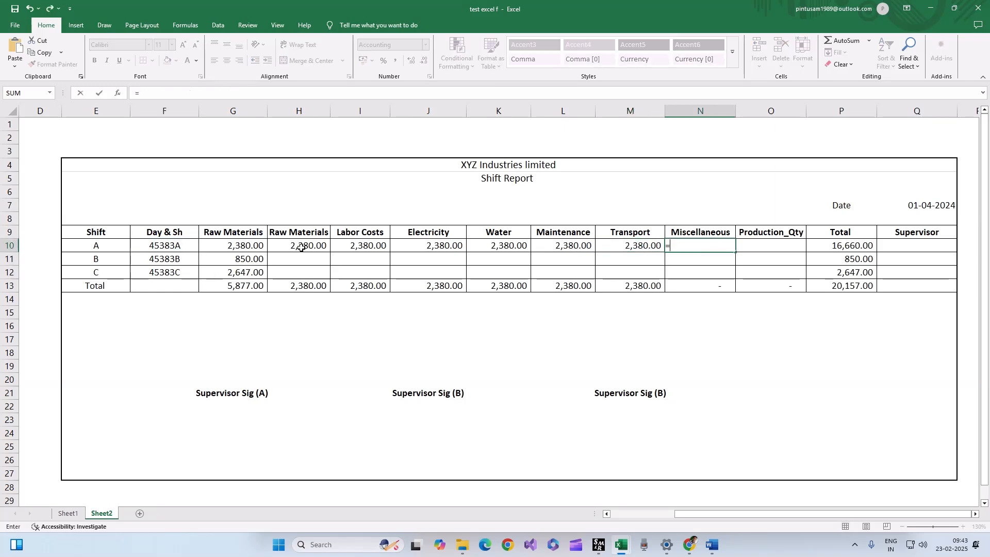
key("ctrl+v")
key("Return")
key("Up")
key("Right")
type("=")
key("ctrl+v")
key("ctrl+Return")
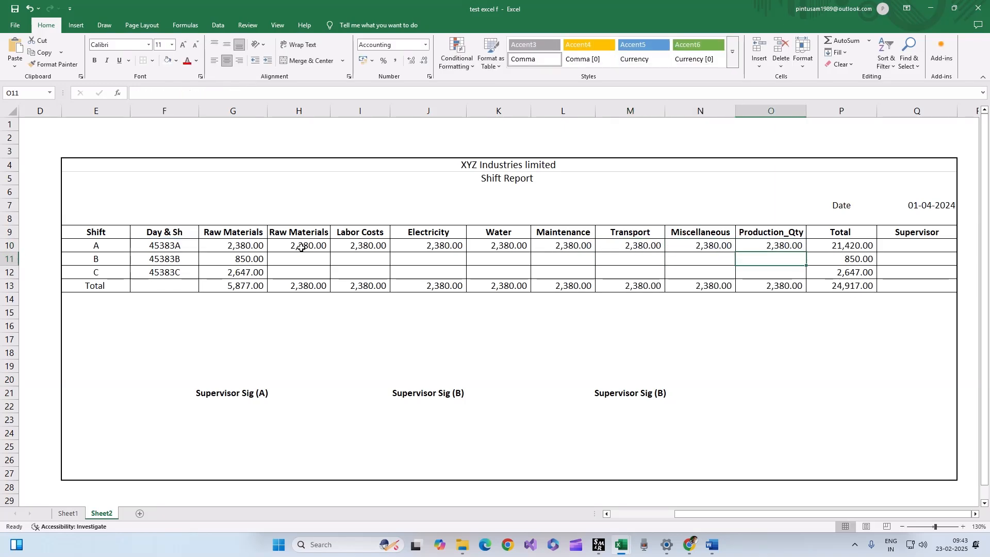
Step: Set the VLOOKUP column index in H10 to 3 and fill the formula down to H12
key("Left")
key("Left")
key("Left")
key("Left")
key("Left")
key("Left")
key("Left")
key("Left")
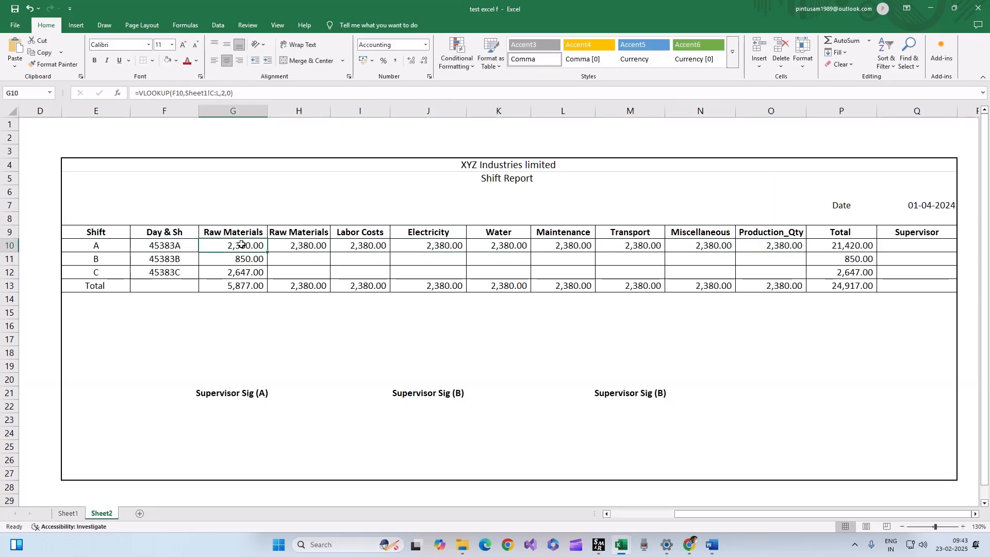
left_click(301, 246)
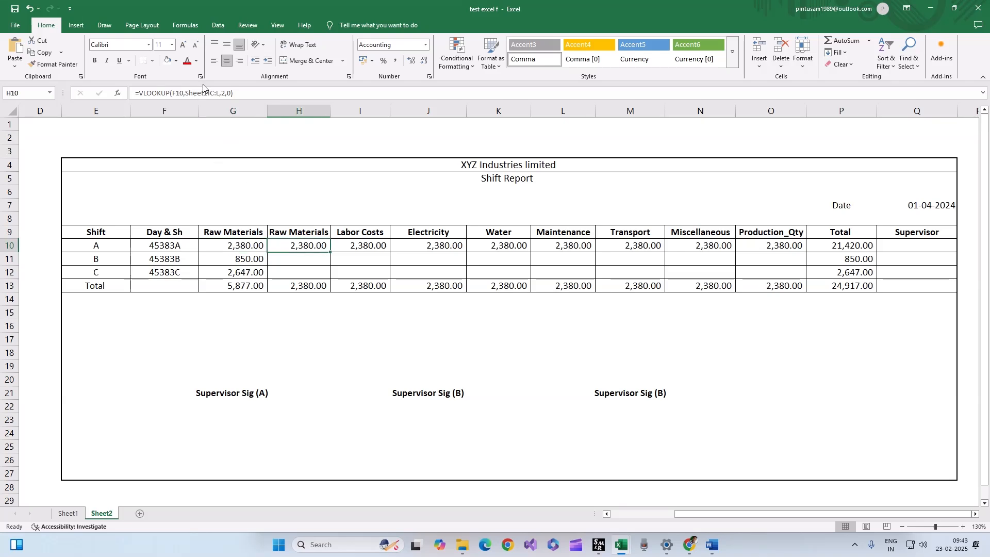
left_click(227, 93)
key("BackSpace")
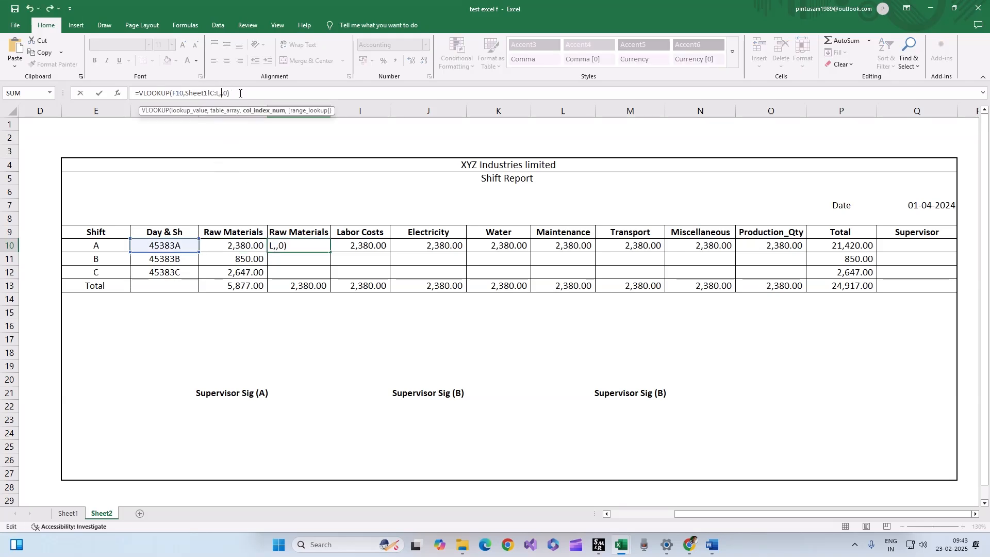
type("3")
key("Return")
left_click_drag(308, 246, 309, 272)
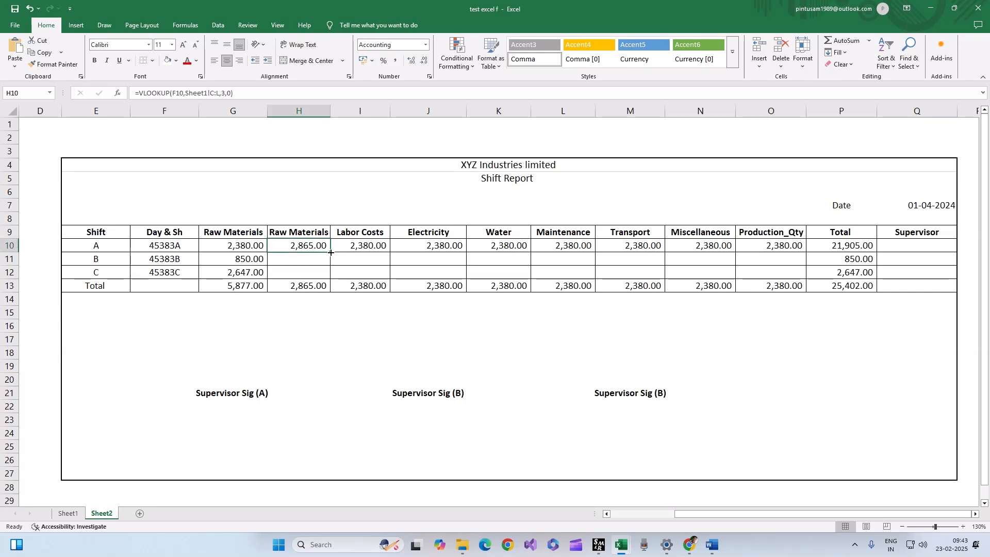
double_click(327, 279)
Step: Set the VLOOKUP column index in I10 to 4 and fill the formula down to I12
left_click(361, 247)
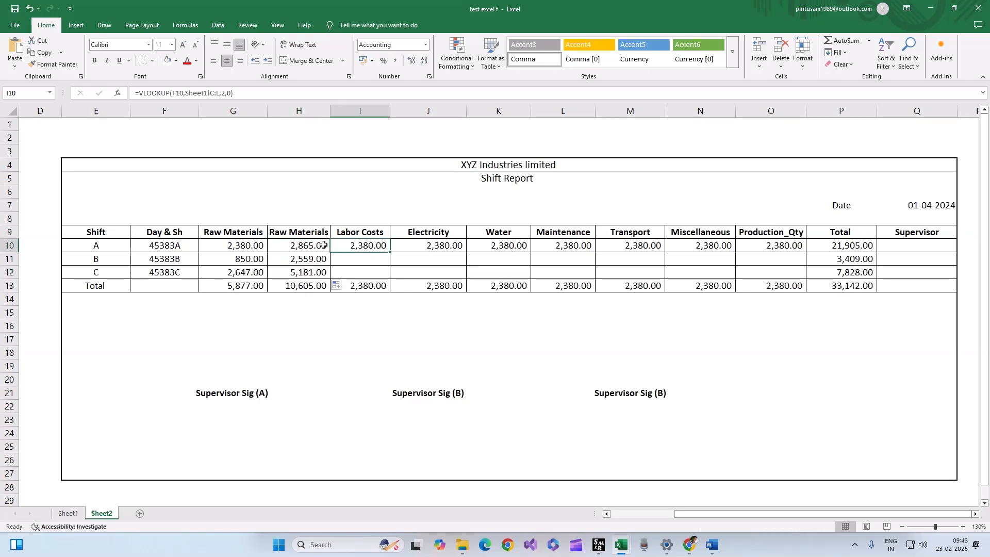
left_click(226, 94)
type("=")
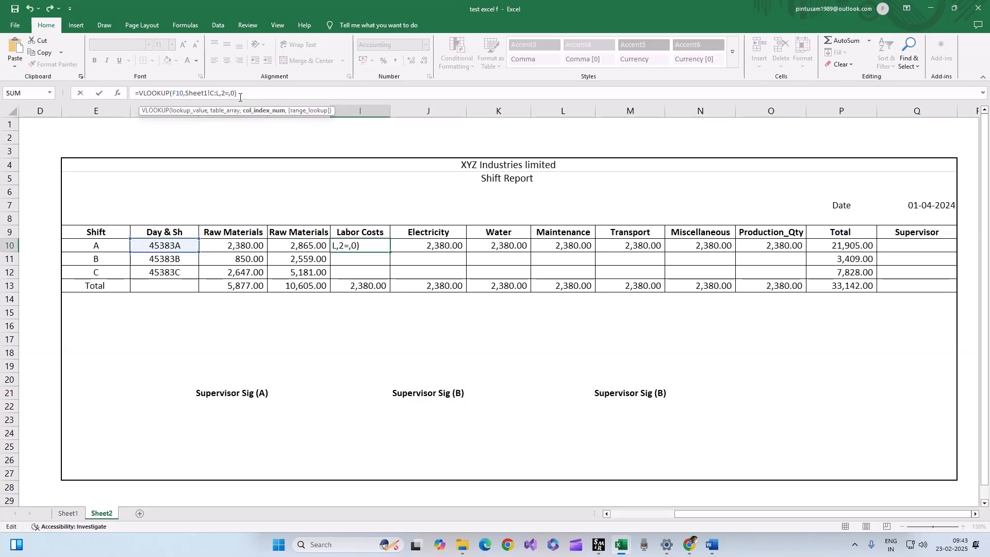
key("BackSpace")
key("BackSpace")
key("Return")
left_click(376, 246)
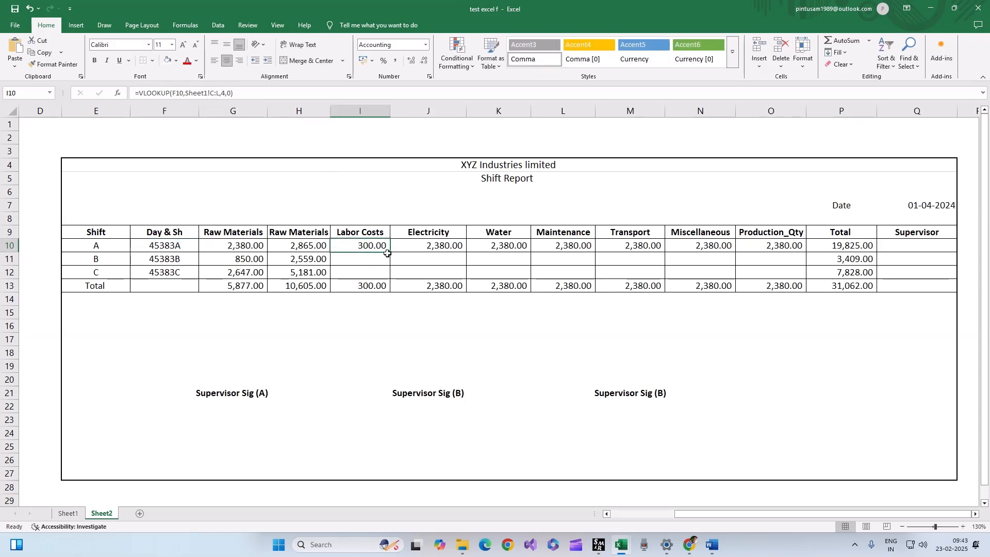
double_click(390, 252)
Step: Set the VLOOKUP column index in J10 to 5 and fill the formula down to J12
left_click(437, 244)
left_click(226, 95)
key("BackSpace")
type("5")
key("Return")
left_click(448, 247)
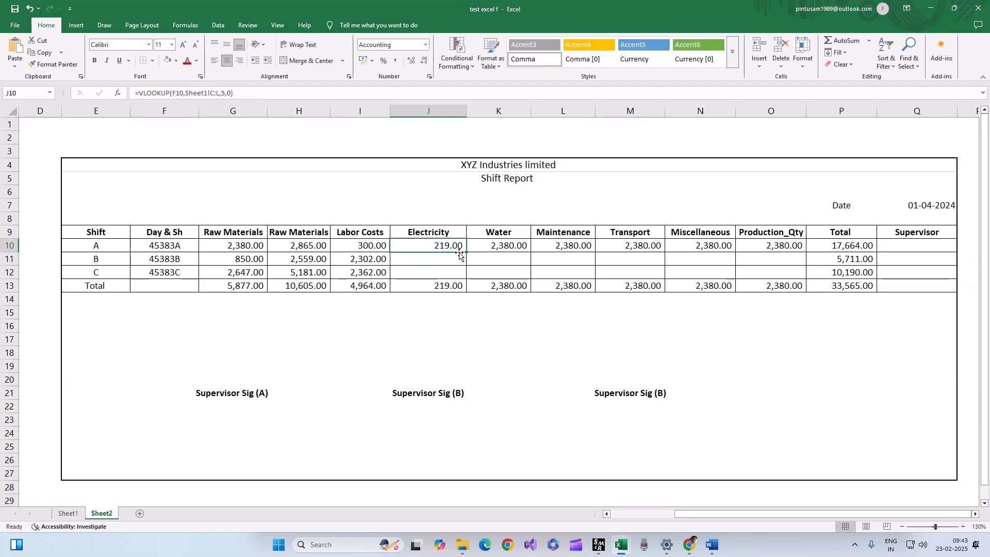
double_click(466, 252)
Step: Set the VLOOKUP column index in K10 to 6 and fill the formula down to K12
left_click(474, 245)
left_click(226, 95)
key("BackSpace")
type("6")
left_click(508, 246)
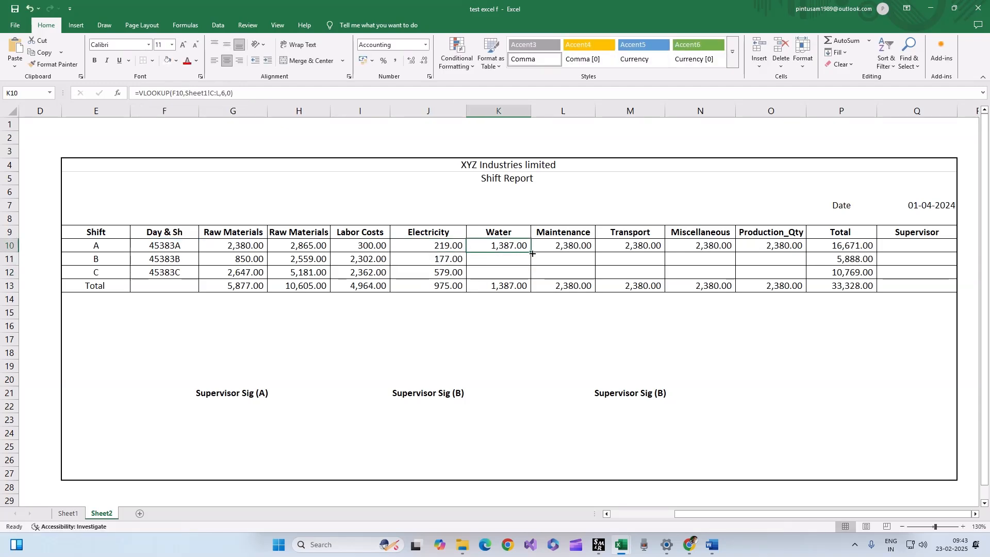
double_click(530, 253)
Step: Set the VLOOKUP column index in L10 to 7 and fill the formula down to L12
double_click(569, 246)
key("BackSpace")
type("7")
key("Return")
left_click(569, 246)
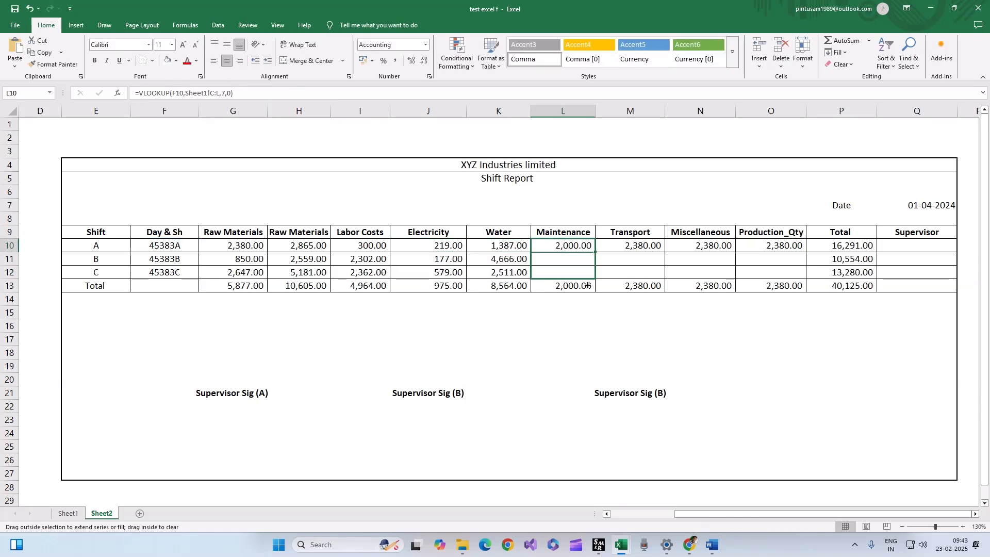
double_click(596, 252)
left_click(630, 246)
left_click(226, 95)
key("Escape")
left_click(507, 246)
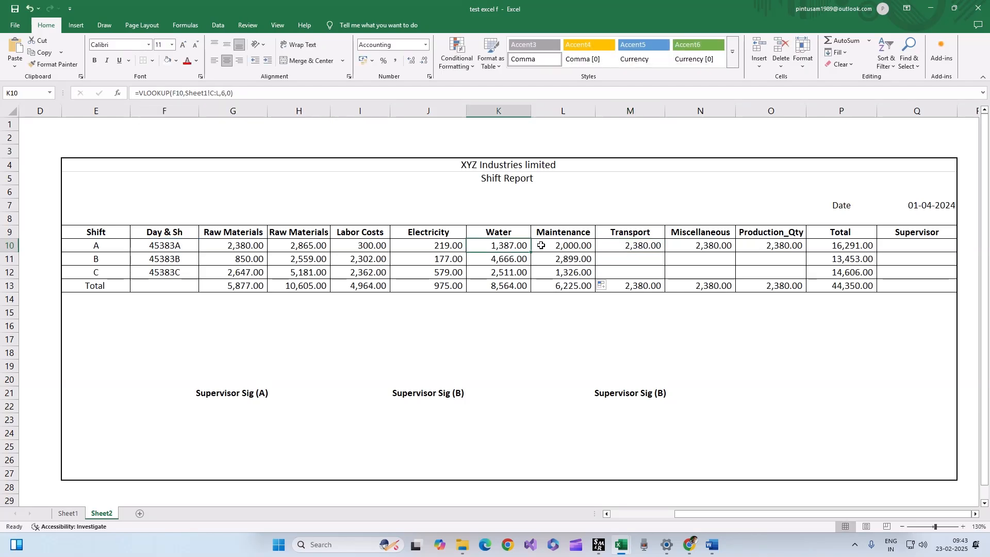
left_click(561, 246)
Step: Set the VLOOKUP column index in M10 to 8
left_click(627, 246)
left_click(226, 94)
key("BackSpace")
type("8")
key("Return")
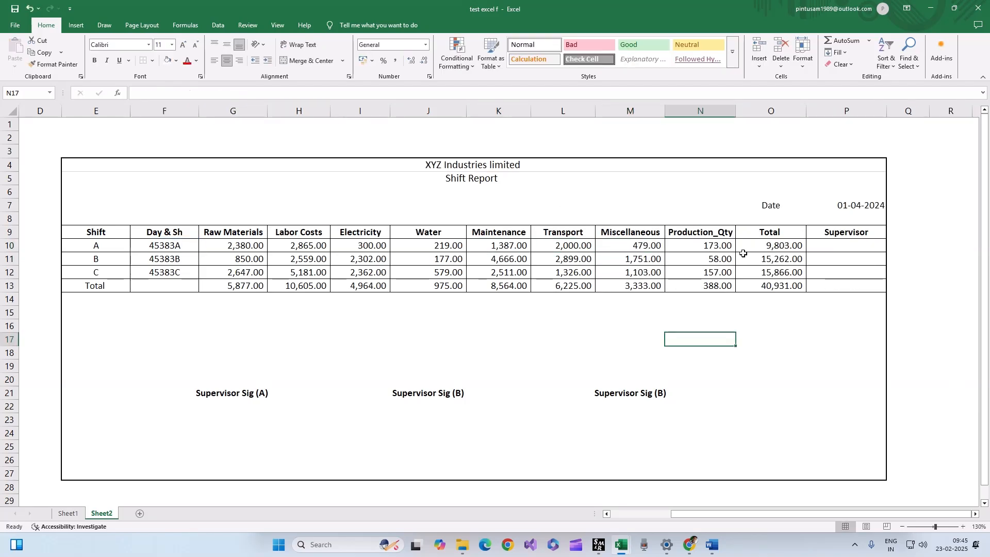
left_click(753, 246)
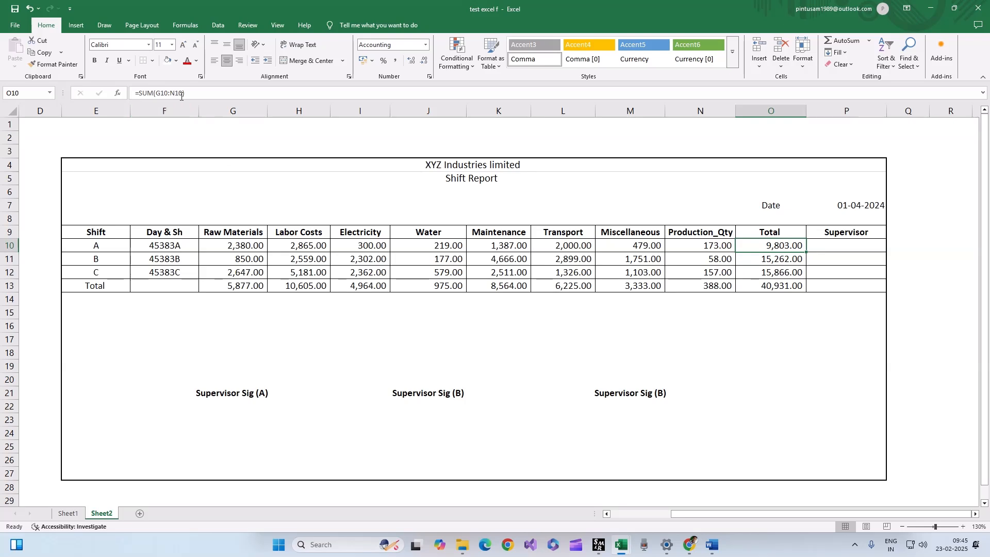
left_click(180, 96)
left_click_drag(184, 94, 141, 92)
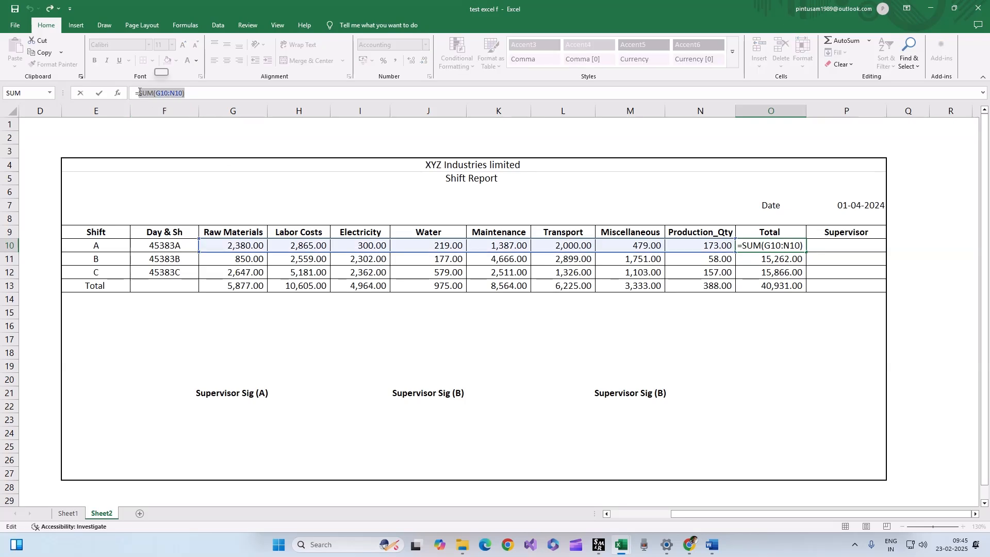
key("Escape")
Step: Copy the Production_Qty formula text from N10 and enter =VLOOKUP(F10,Sheet1!C:L,9,0) in the Supervisor cell P10
left_click(703, 236)
left_click(689, 249)
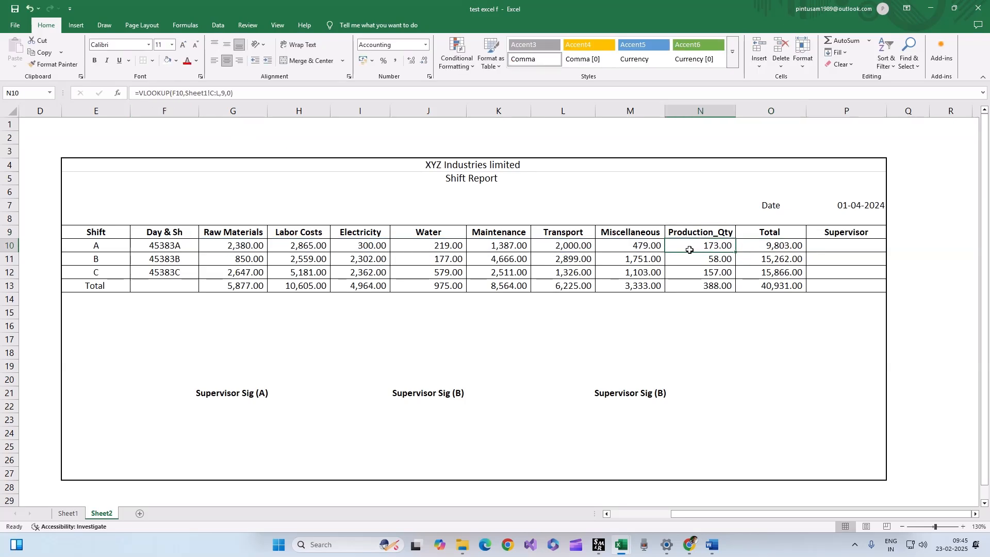
left_click(233, 94)
left_click_drag(233, 93, 156, 92)
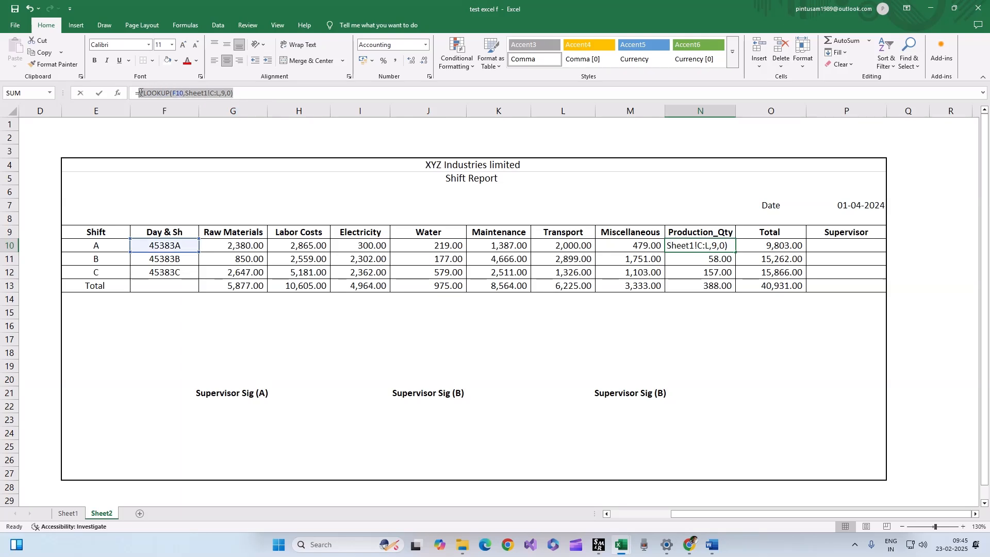
key("Return")
left_click(844, 245)
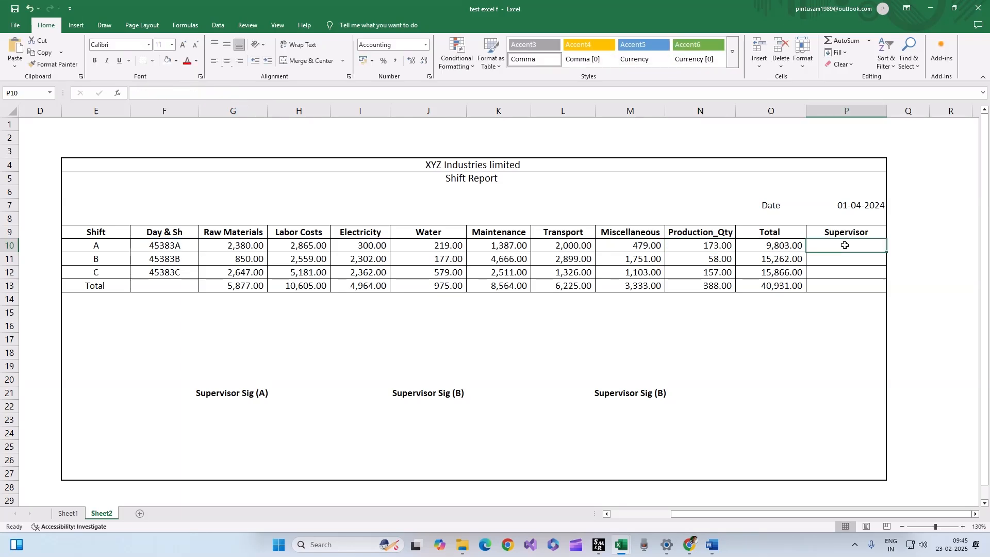
type("=")
type("VLOOKUP(F10,Sheet1!C:L,9,0)")
key("Return")
Step: Set the VLOOKUP column index in P10 to 10 and fill the supervisor formula down through P13
left_click(844, 245)
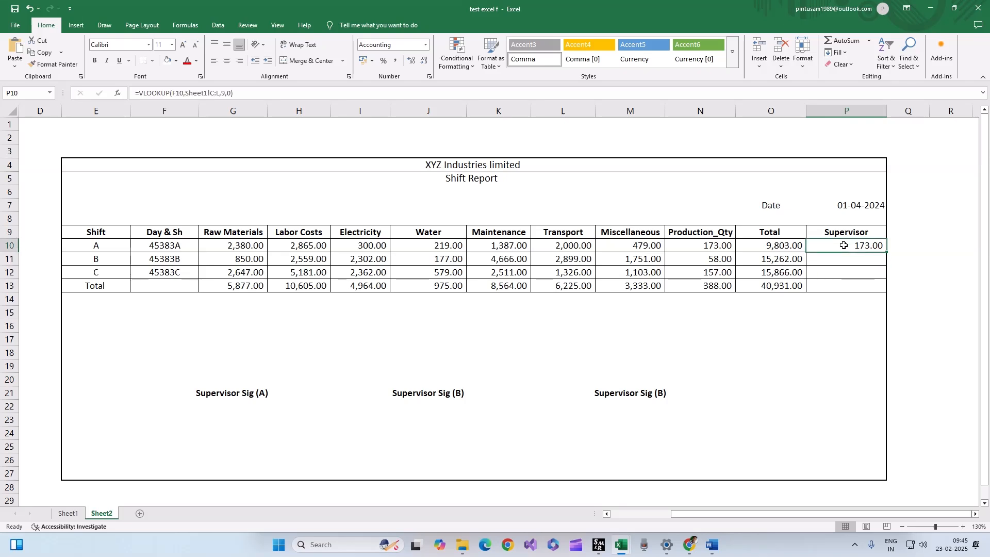
left_click_drag(221, 92, 225, 94)
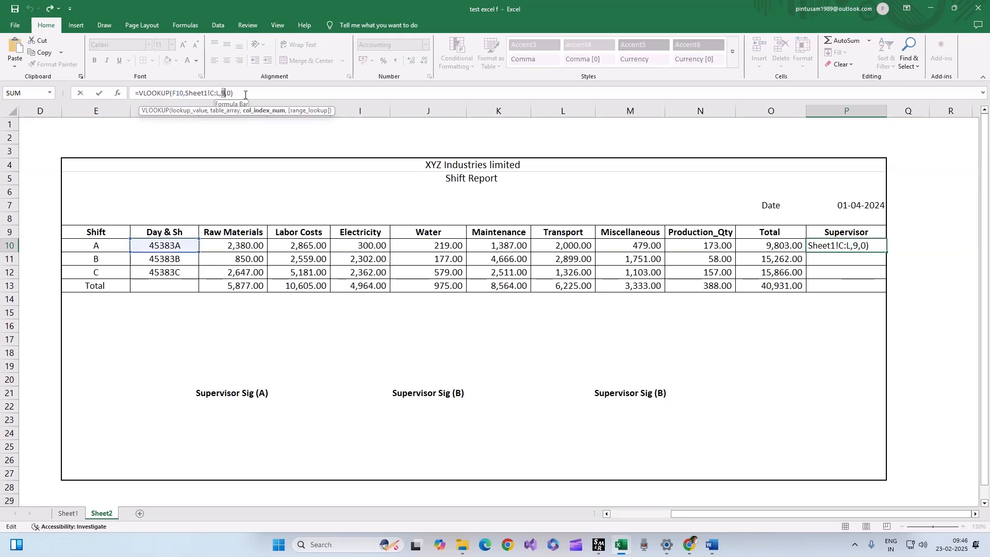
type("10")
key("Return")
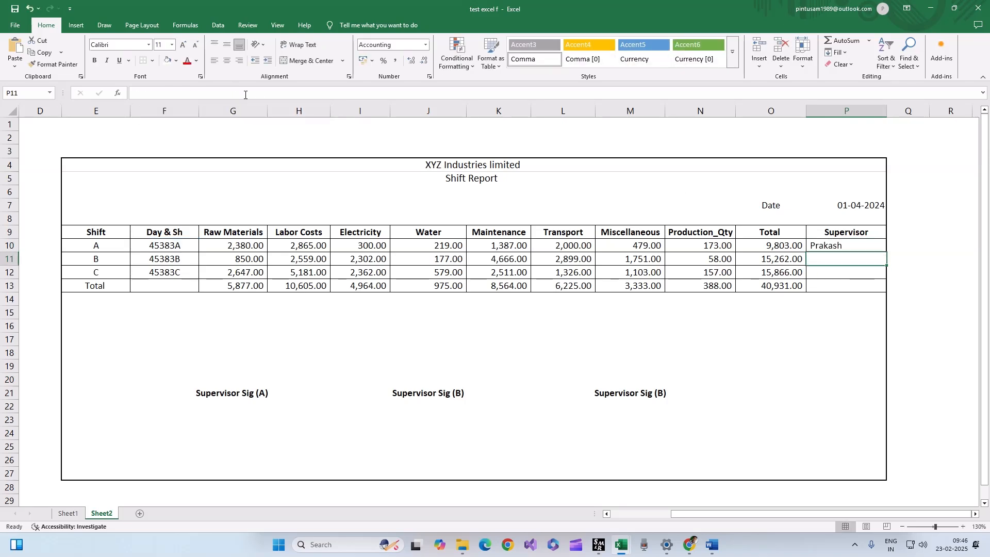
left_click(865, 248)
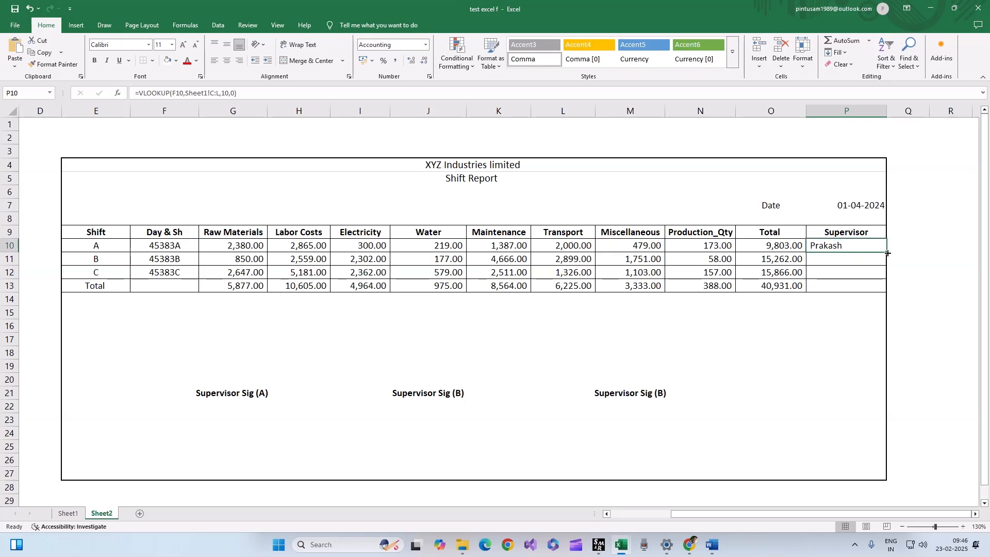
left_click_drag(887, 253, 844, 301)
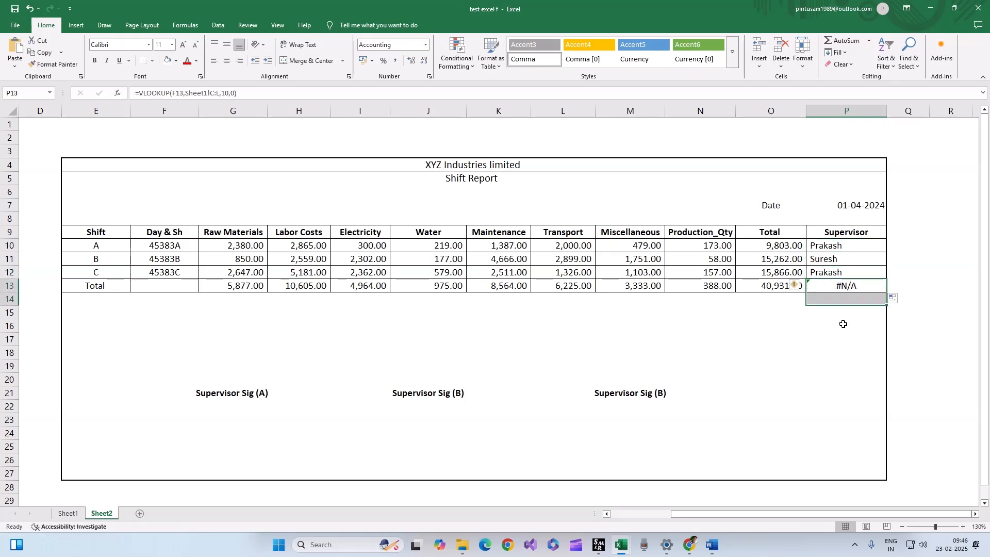
left_click(847, 287)
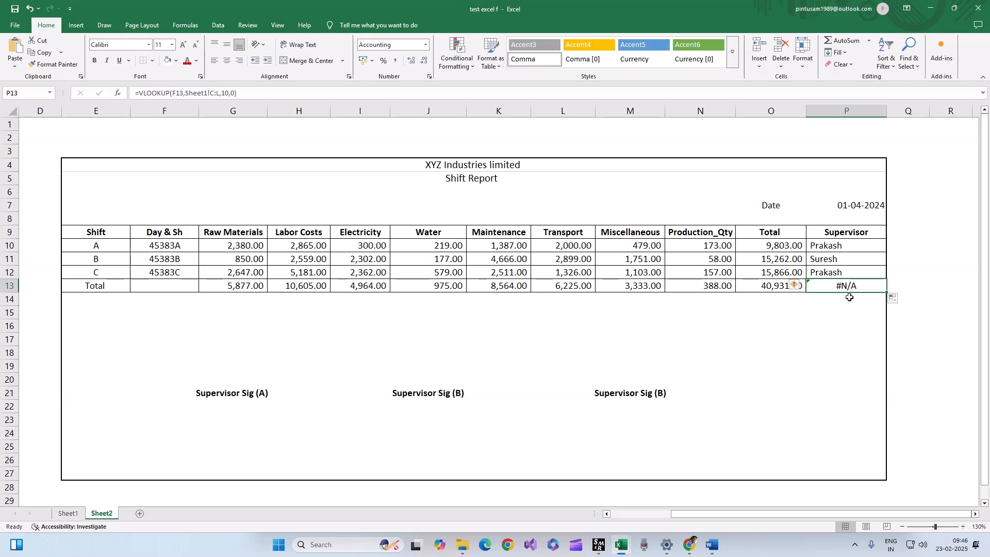
Step: Set the report date in P7 to 01-05-2024
left_click(868, 206)
left_click_drag(153, 93, 163, 92)
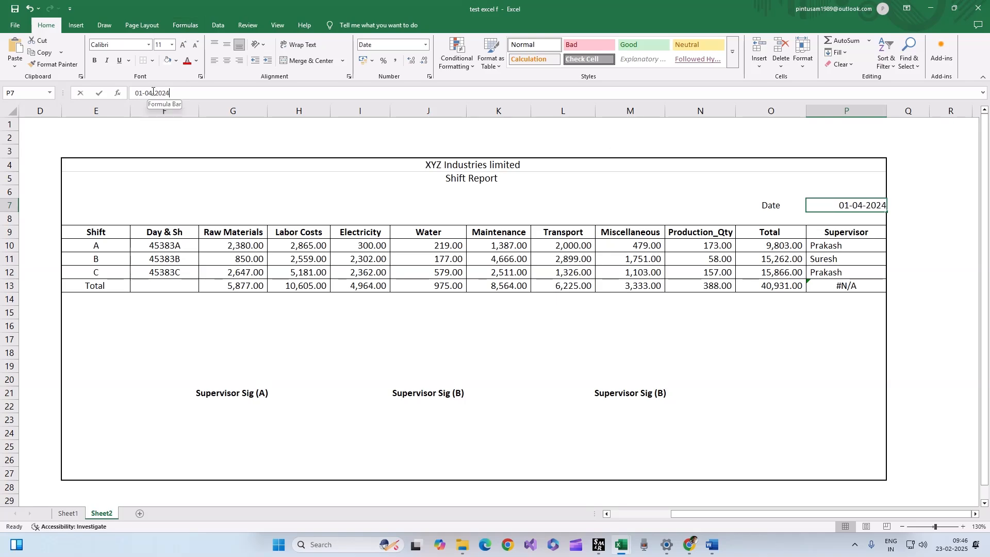
key("Left")
key("BackSpace")
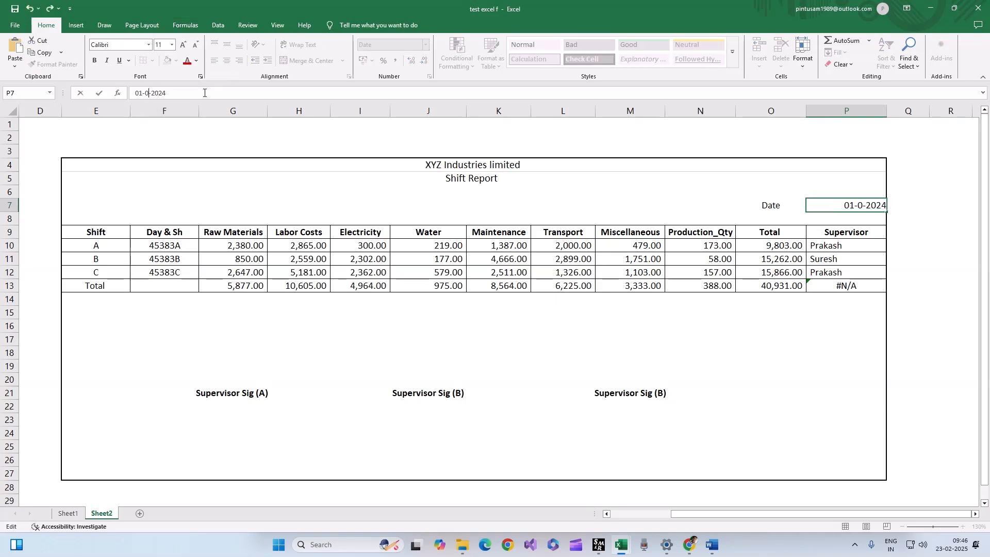
type("5")
key("Return")
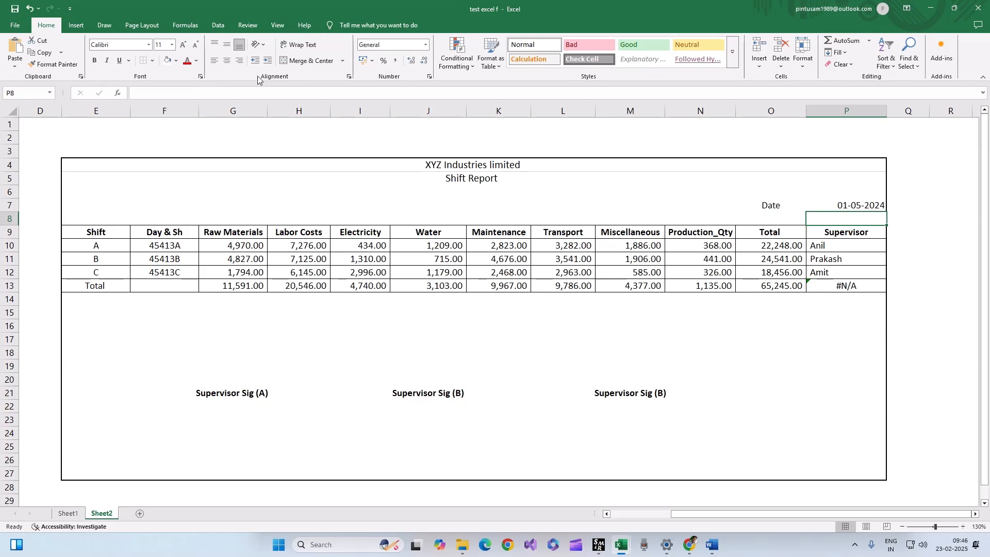
Step: Set the report date in P7 to 01-05-2026
left_click(856, 203)
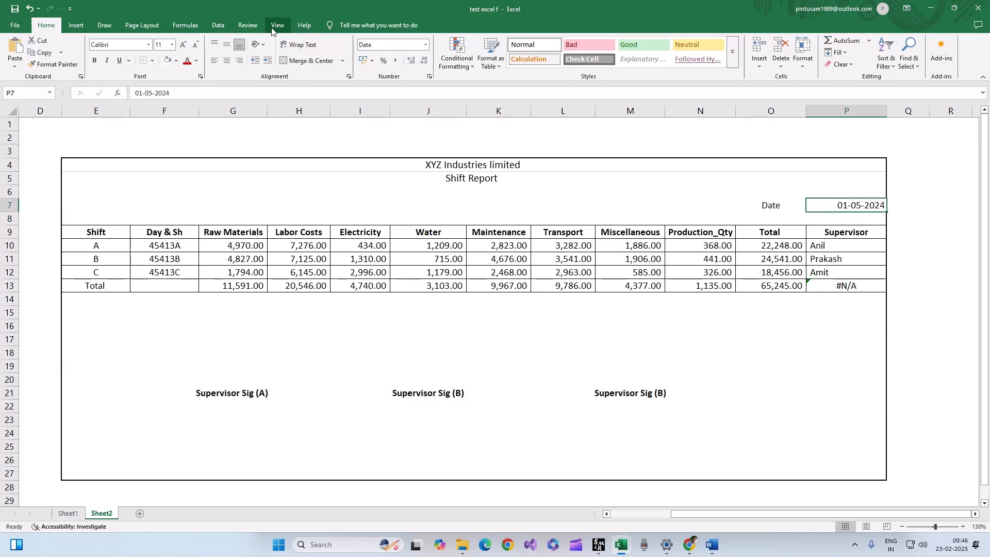
left_click(186, 92)
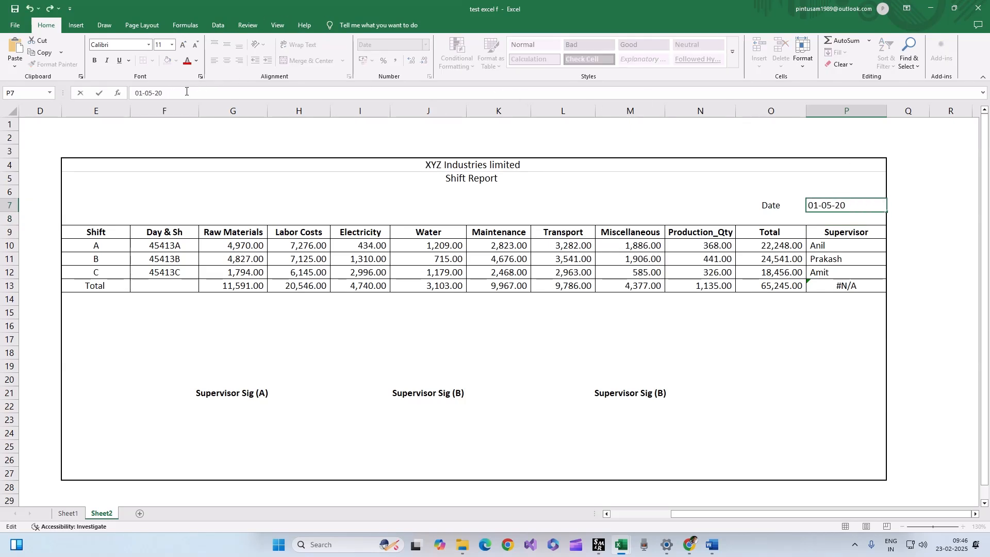
key("Return")
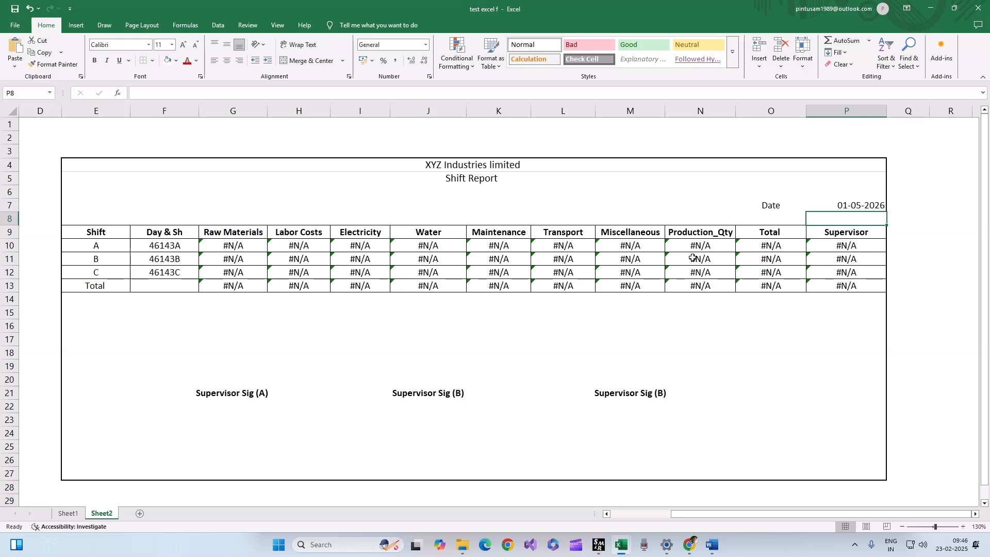
Step: Wrap the Raw Materials VLOOKUP in G10 in IFERROR with fallback 0 and fill it down to G12
left_click(217, 245)
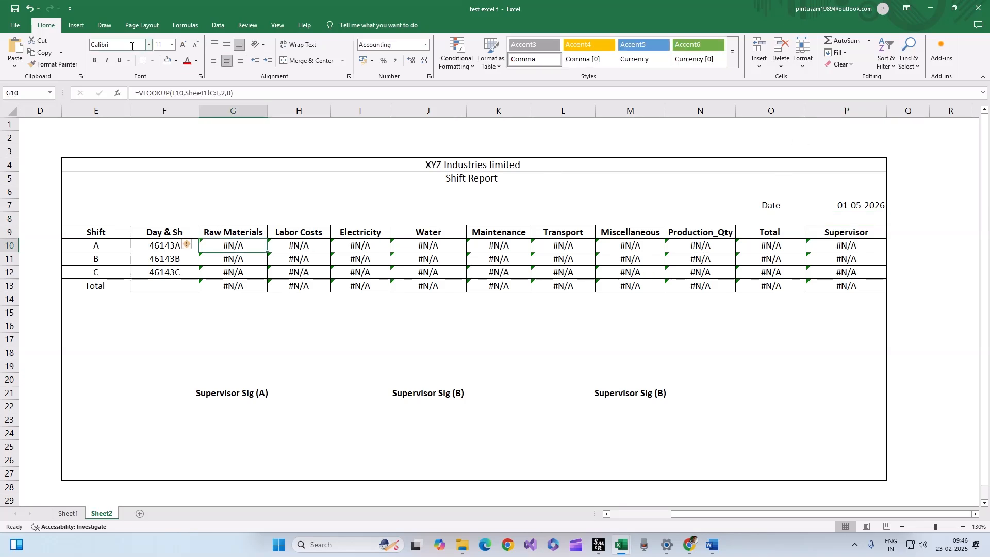
left_click(140, 92)
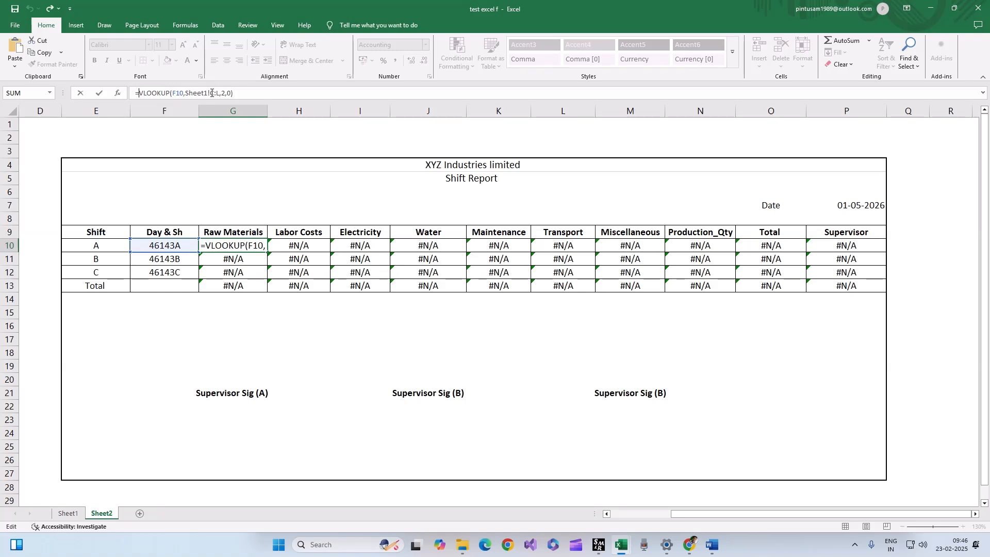
type("iferror")
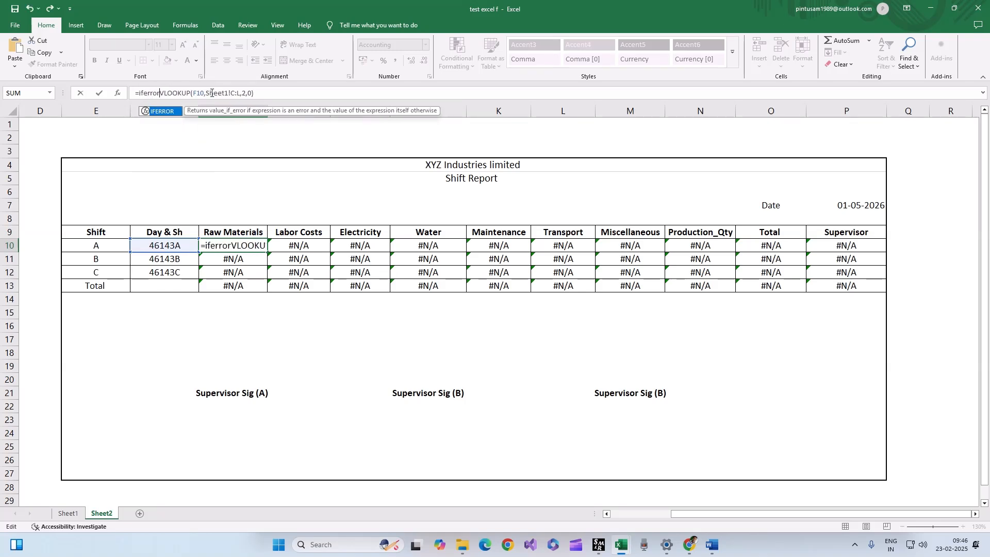
type("(")
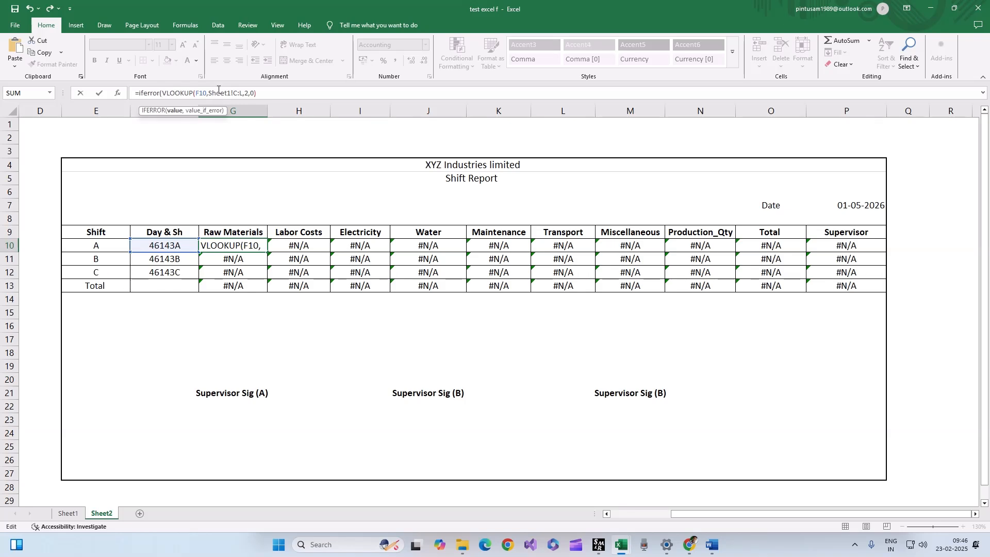
left_click(269, 96)
type(",0)")
key("Return")
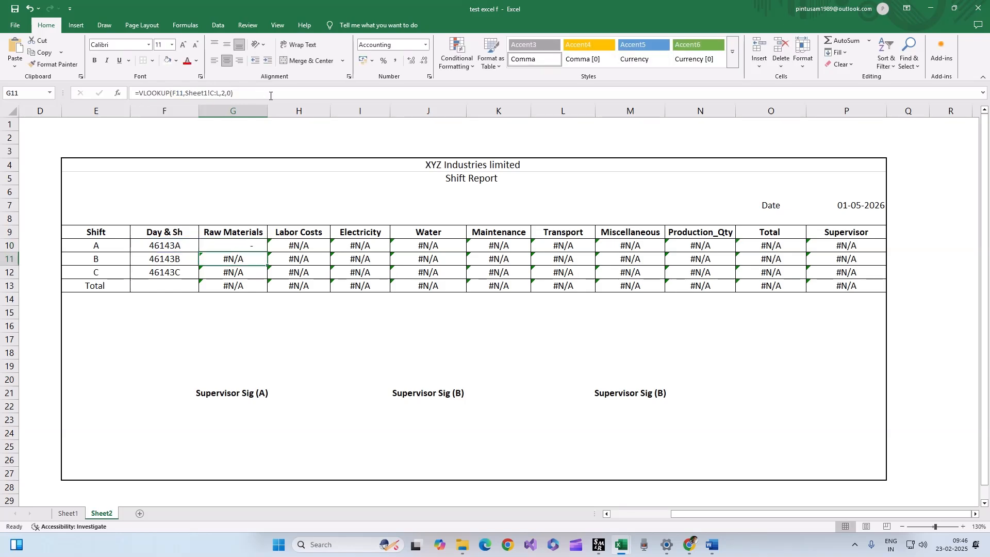
left_click(258, 248)
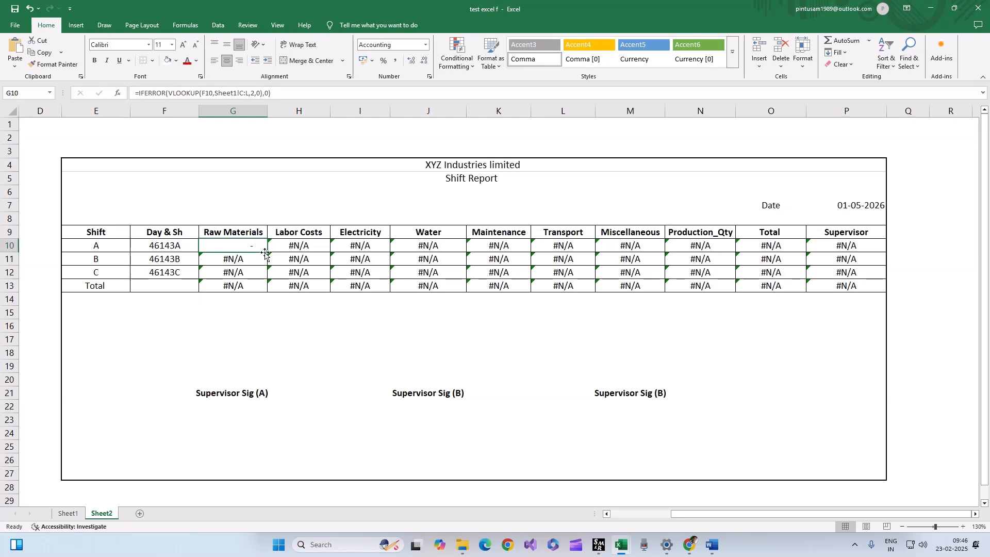
left_click_drag(266, 252, 261, 280)
Step: Wrap the Labor Costs VLOOKUP in H10 in IFERROR with fallback 0 and fill it down to H12
left_click(299, 245)
left_click(137, 94)
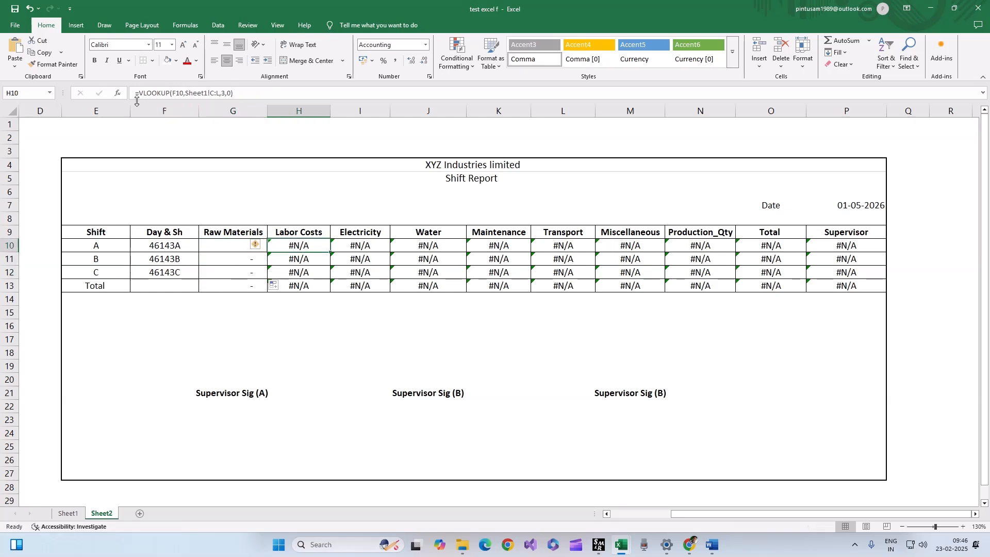
type("ifeeror")
key("BackSpace")
key("BackSpace")
key("BackSpace")
key("BackSpace")
key("BackSpace")
key("Down")
key("Tab")
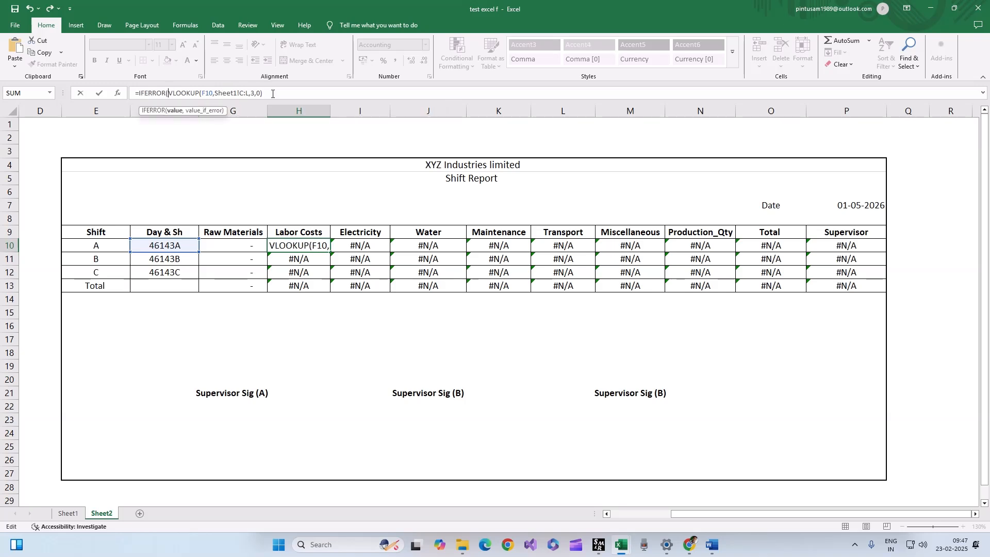
left_click(271, 93)
type(".0")
key("BackSpace")
key("BackSpace")
type(",0)")
key("Return")
left_click(311, 245)
left_click_drag(330, 252, 321, 275)
left_click(258, 285)
Step: Wrap the Electricity VLOOKUP in I10 in IFERROR with fallback 0 and fill it down to I12
left_click(360, 246)
left_click(141, 94)
type("ife")
key("Tab")
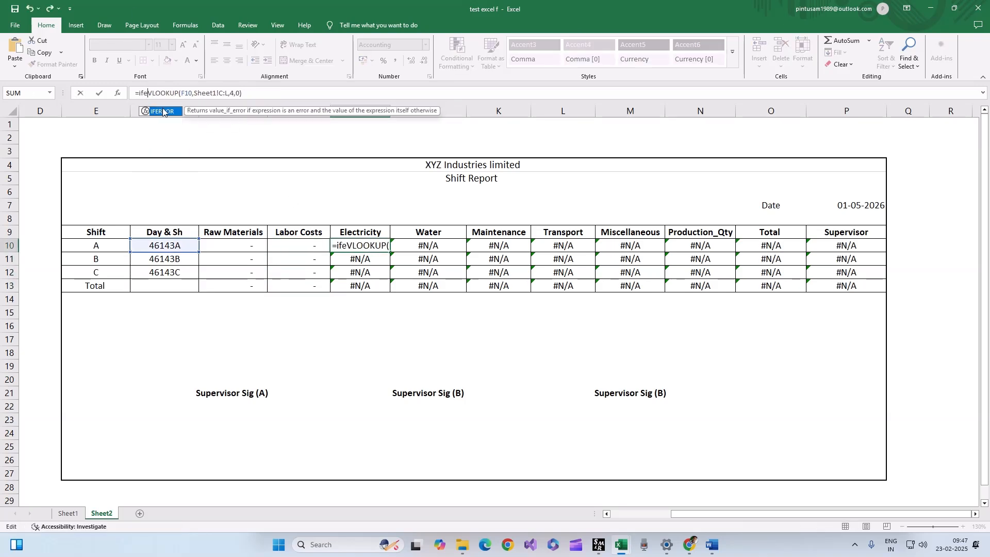
left_click(271, 89)
type(",0)")
key("Return")
left_click(363, 246)
left_click_drag(388, 252, 387, 274)
left_click(525, 301)
Step: Wrap the Water VLOOKUP in J10 in IFERROR with fallback 0 and fill it down to J12
left_click(430, 246)
left_click(138, 94)
type("ife")
key("Tab")
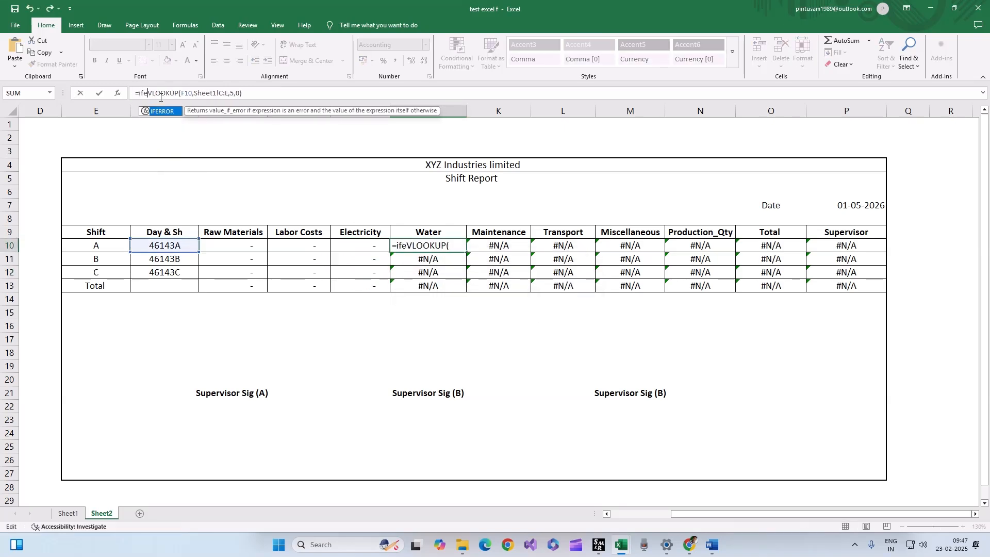
left_click(283, 94)
type(",.")
type(")")
key("Return")
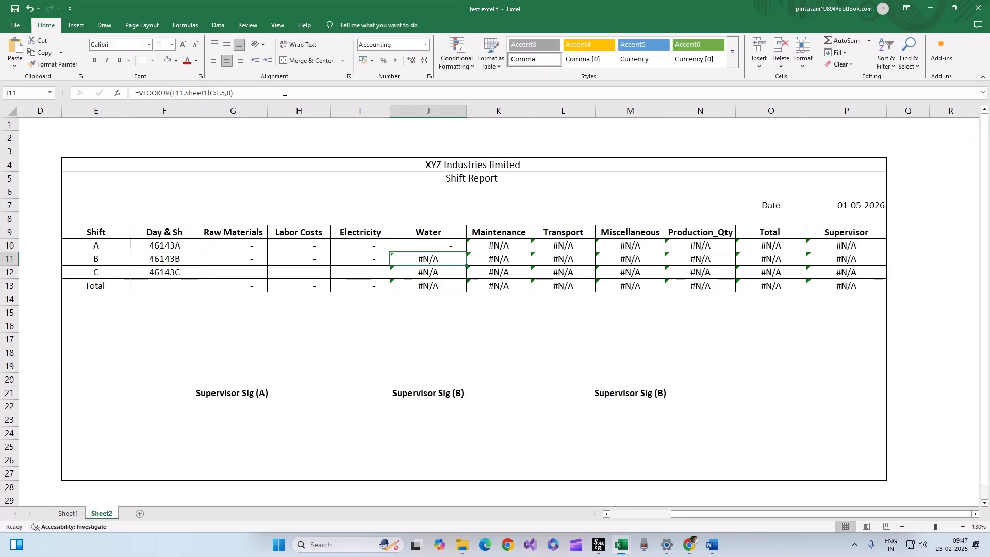
left_click(458, 245)
left_click_drag(466, 252, 464, 274)
Step: Wrap the Maintenance VLOOKUP in K10 in IFERROR with fallback 0 and fill it down to K12
left_click(497, 246)
left_click(139, 93)
type("iferror(")
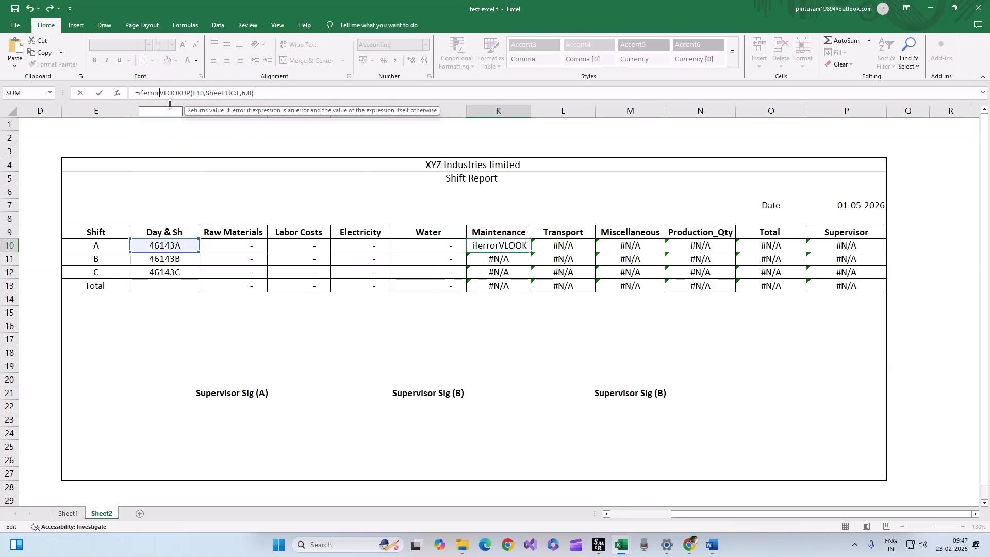
left_click(262, 94)
type(",0)")
key("Return")
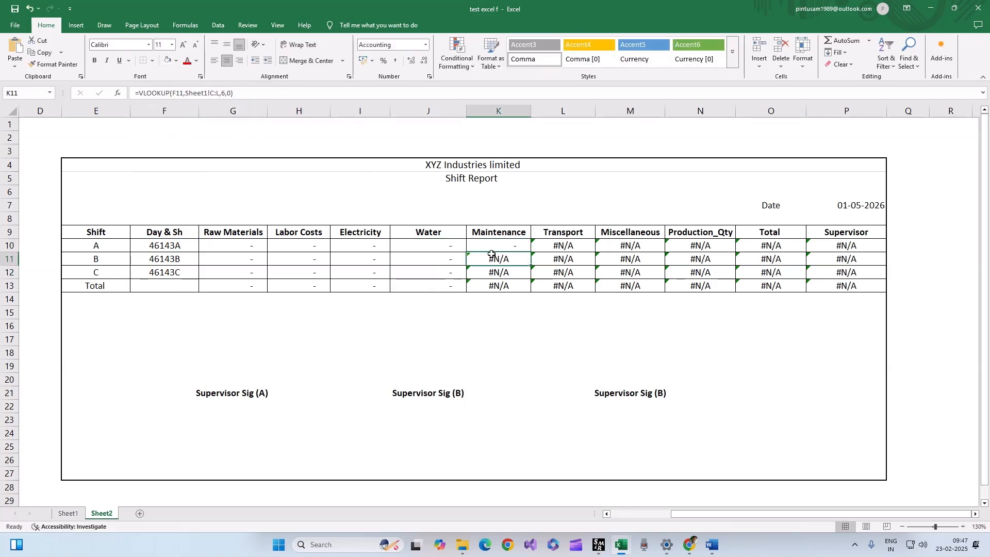
left_click(495, 247)
left_click_drag(530, 252, 529, 274)
Step: Wrap the Transport VLOOKUP in L10 in IFERROR with fallback 0 and fill it down to L12
left_click(571, 246)
left_click(139, 94)
type("iferror(")
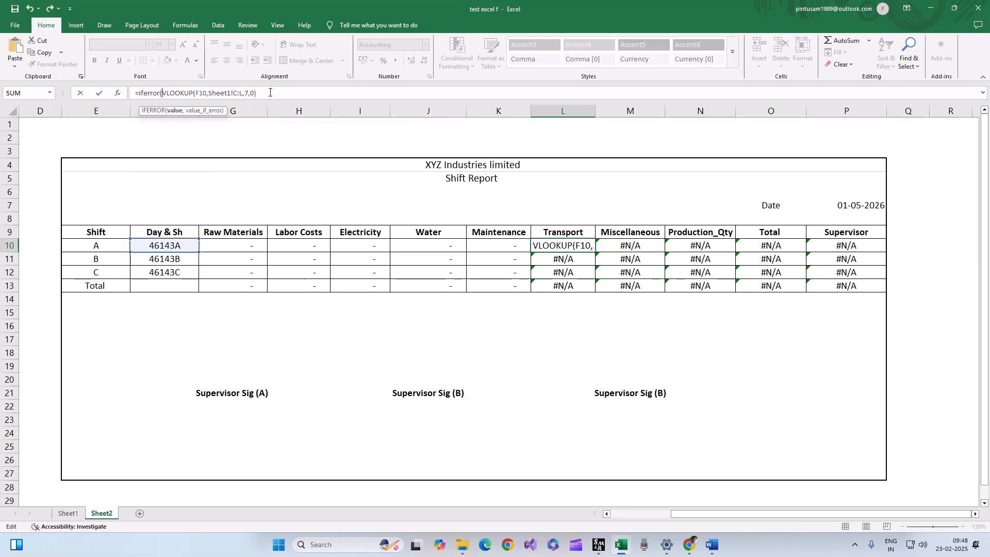
left_click(269, 91)
type(",0)")
key("Return")
left_click(564, 246)
left_click_drag(595, 252, 593, 274)
Step: Wrap the Miscellaneous VLOOKUP in M10 in IFERROR with fallback 0 and fill it down to M12
left_click(630, 246)
left_click(138, 94)
type("iferror(")
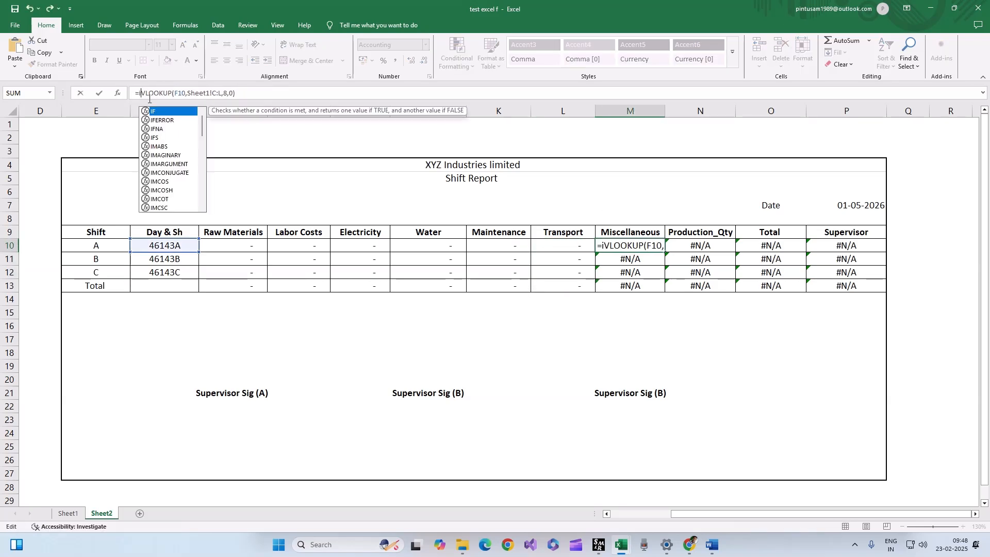
left_click(269, 94)
type(",0)")
key("Return")
left_click(630, 246)
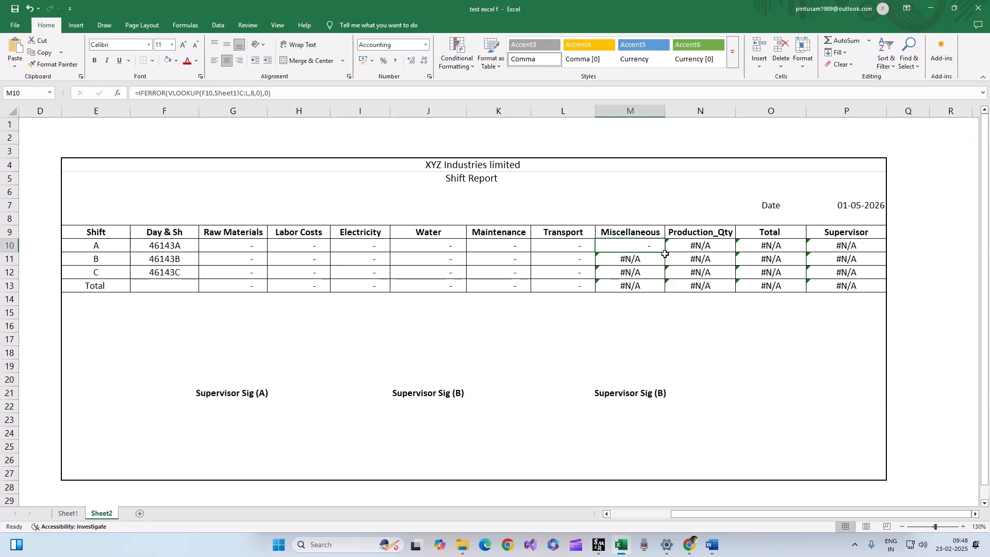
left_click_drag(664, 252, 662, 274)
Step: Wrap the Production_Qty VLOOKUP in N10 in IFERROR with fallback 0 and fill it down to N12
left_click(700, 247)
left_click(139, 94)
type("ifferror(VLOOKUP(F10,Sheet1!C:L,9,0")
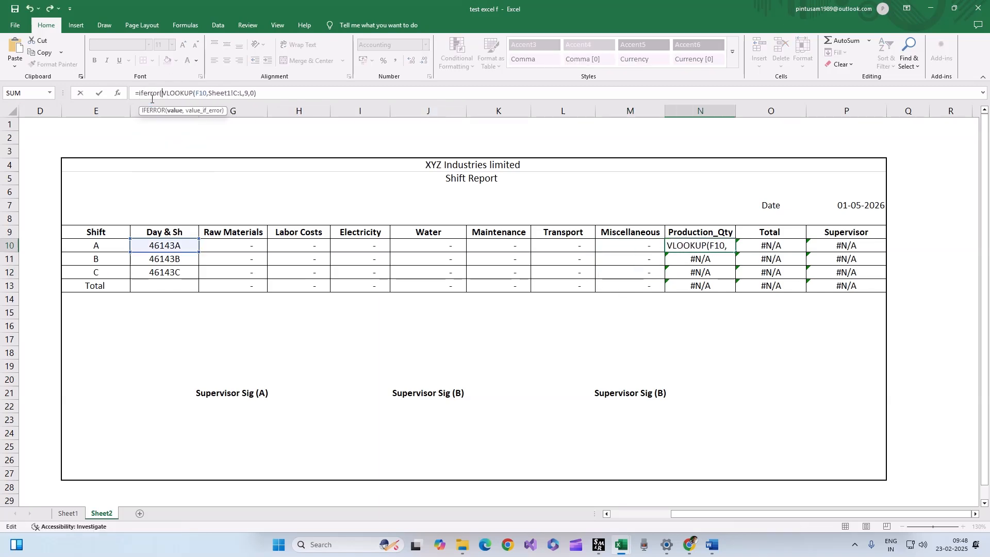
left_click(284, 94)
type(",0)")
key("Return")
left_click(732, 249)
left_click_drag(735, 252, 736, 276)
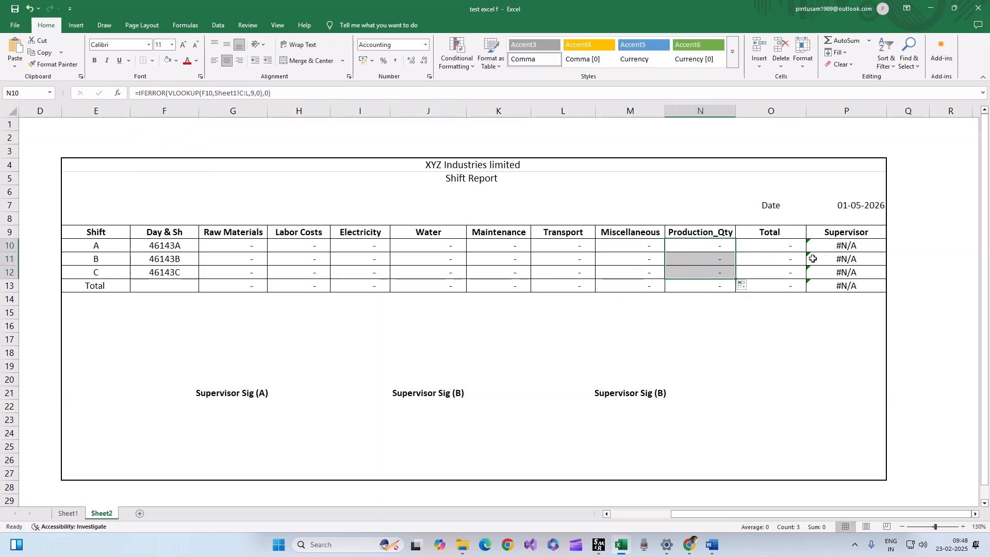
left_click(846, 246)
left_click(138, 94)
type("if")
double_click(179, 119)
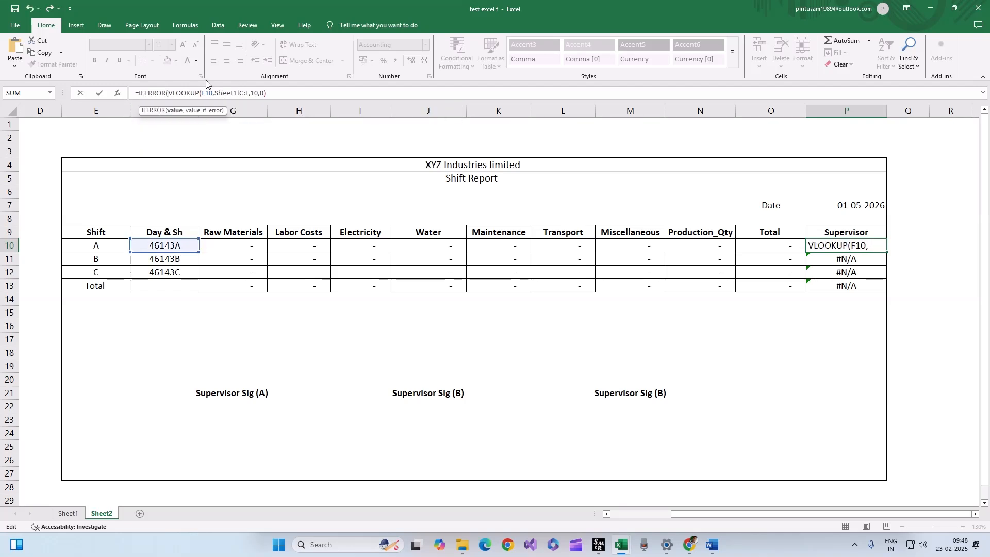
left_click(265, 93)
key("BackSpace")
type("\"Not Run\"")
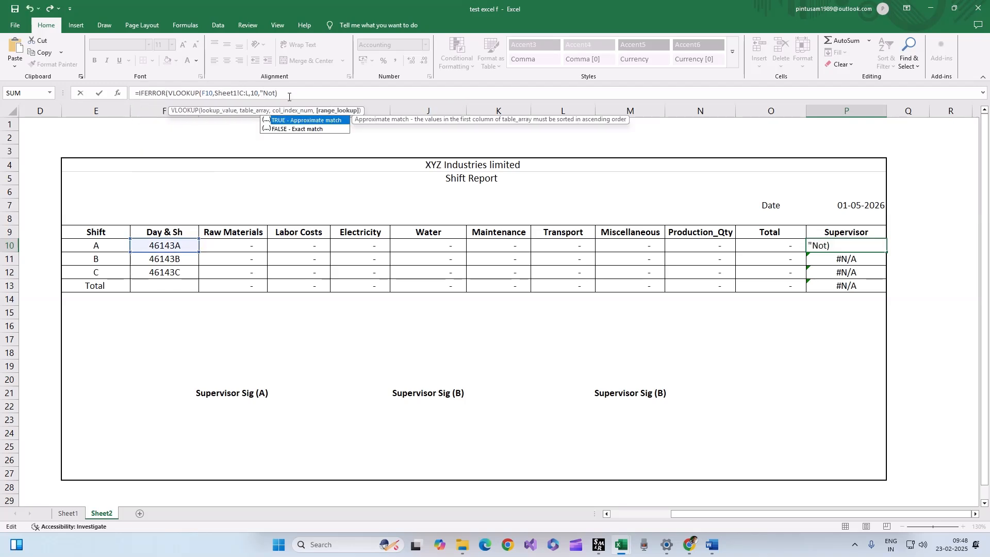
left_click(312, 92)
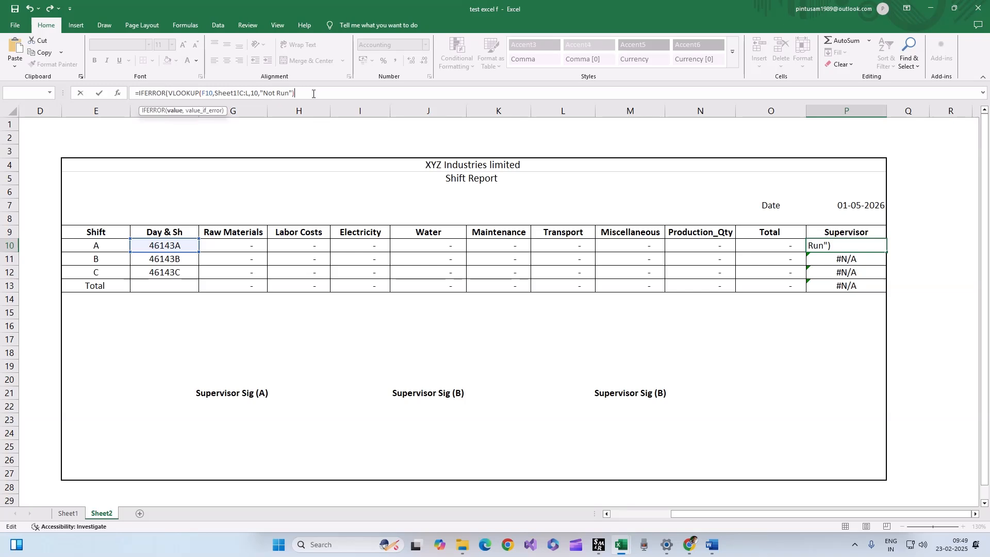
type(")")
key("Return")
key("Return")
key("Escape")
Step: Wrap the Supervisor VLOOKUP in P10 in IFERROR with the fallback text "Not Run"
left_click(137, 93)
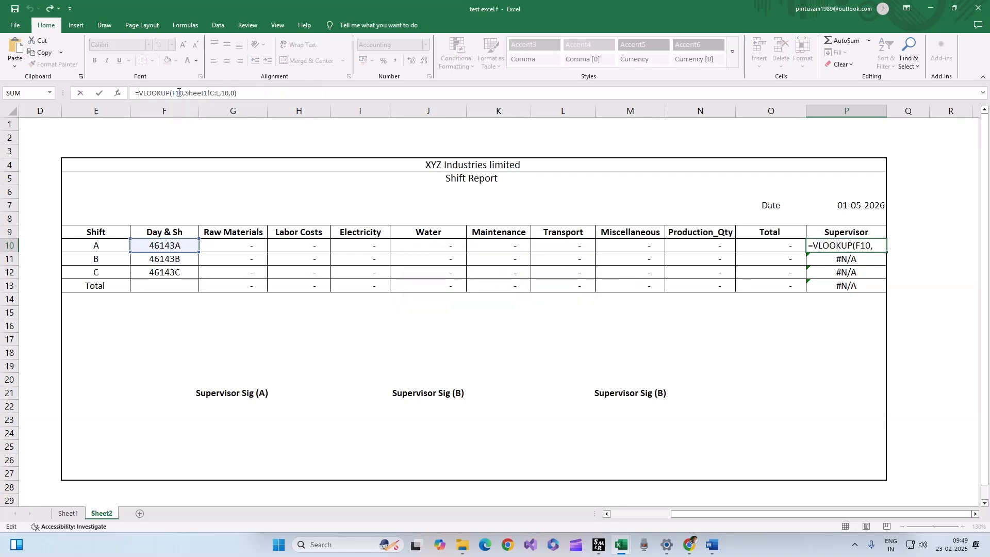
type("iferror(")
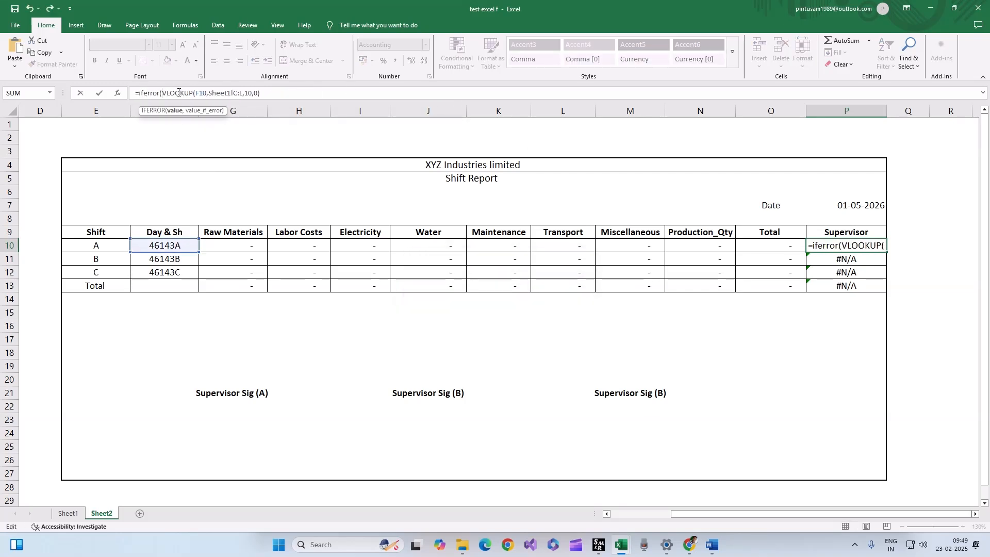
left_click(278, 95)
type(",")
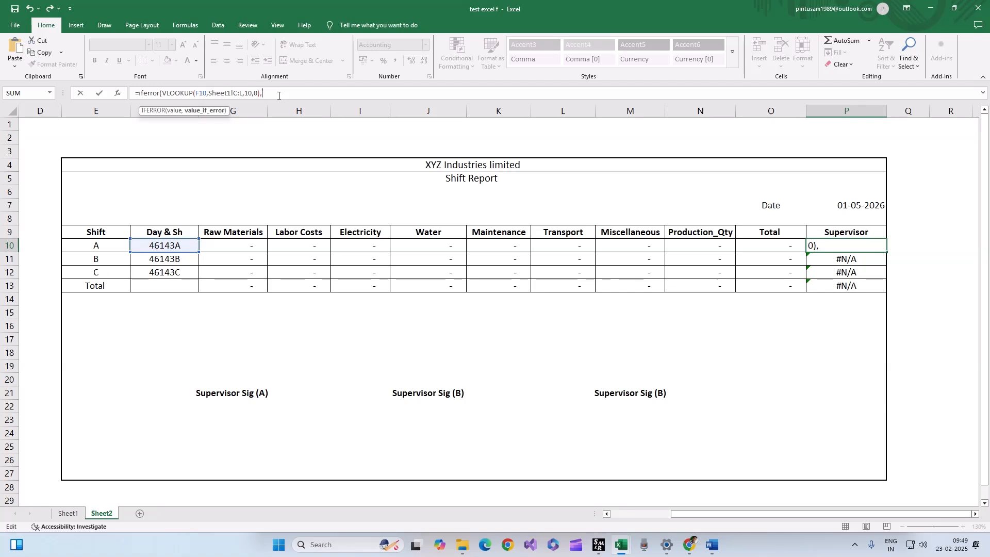
type("\"n")
key("BackSpace")
key("BackSpace")
type("Not Run\")")
key("Return")
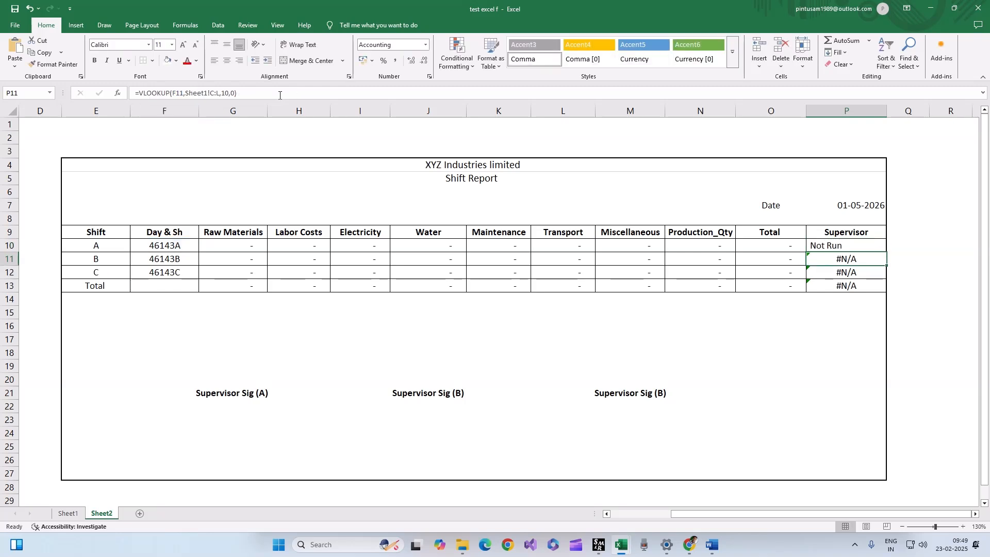
Step: Fill the Supervisor formula from P10 down to P12 and clear the Total row's supervisor cell P13
left_click(842, 246)
left_click_drag(886, 252, 883, 274)
left_click(848, 289)
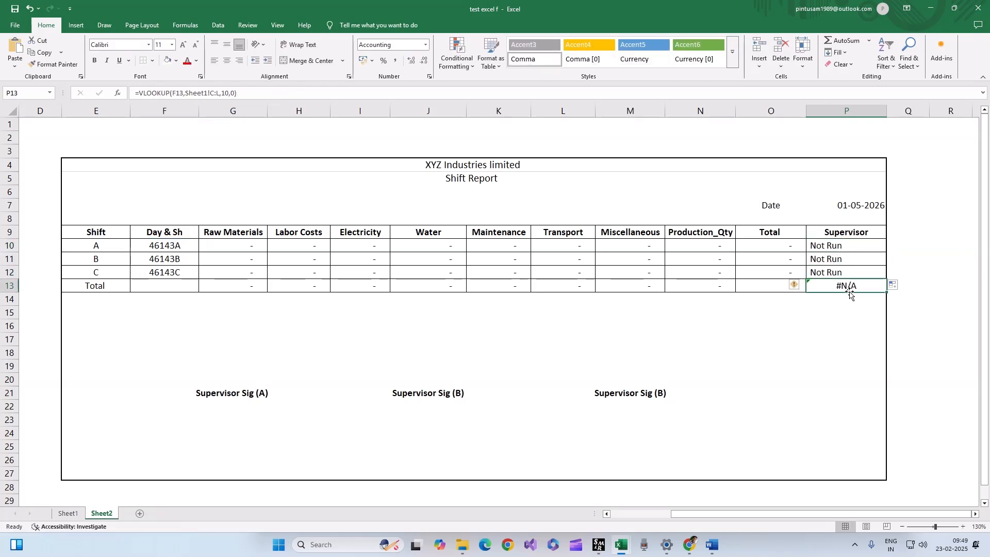
key("Delete")
Step: Link the cells below the three supervisor signature labels, G22, J22 and M22, to P10, P11 and P12
left_click(213, 403)
type("=")
left_click(825, 247)
key("Return")
left_click(412, 407)
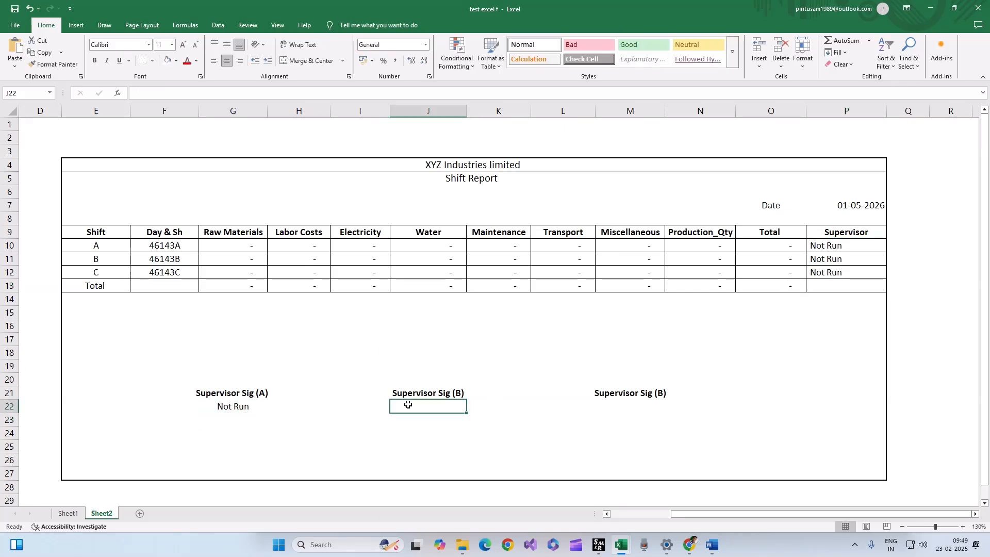
type("=")
left_click(843, 261)
type("Not Run")
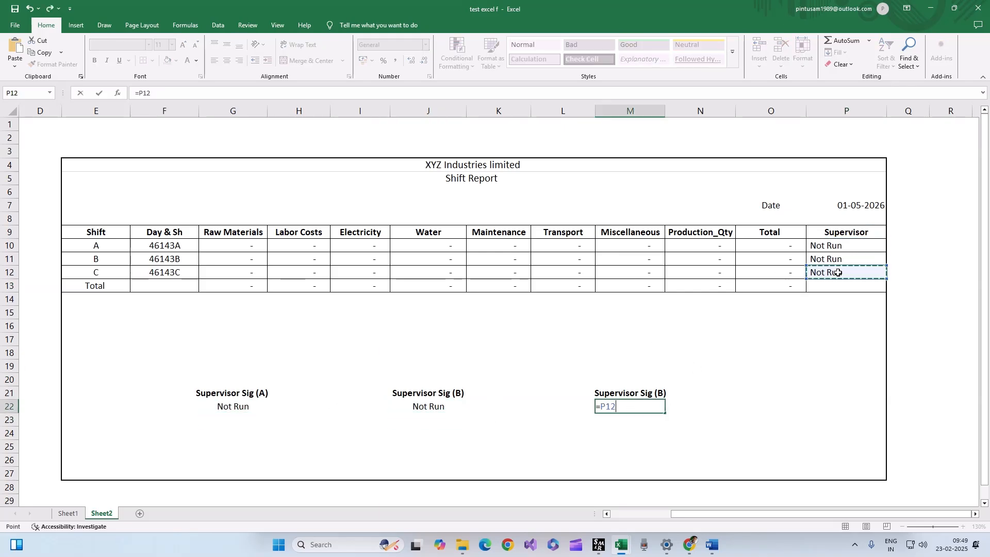
key("Return")
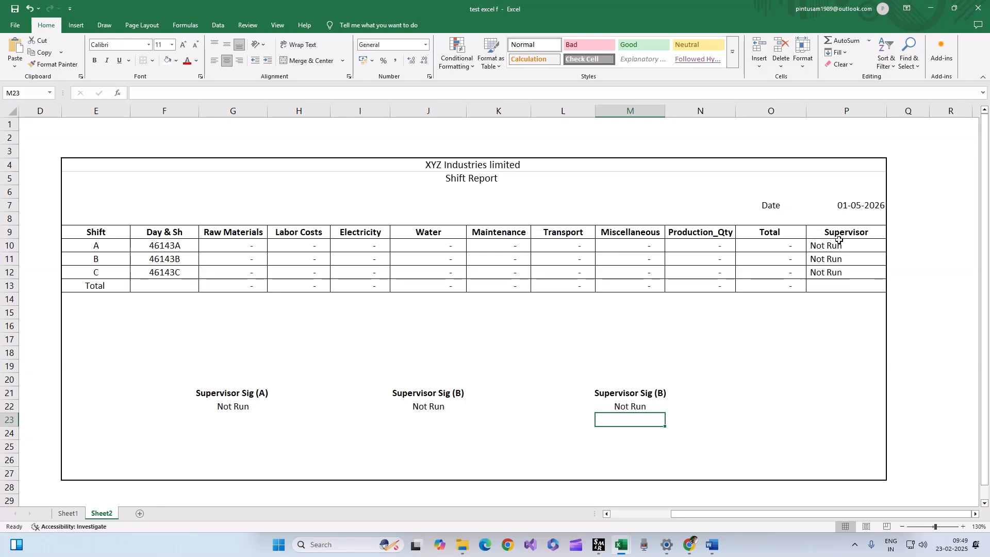
Step: Change the year of the report date in P7 to 2024, giving 01-05-2024
left_click(833, 205)
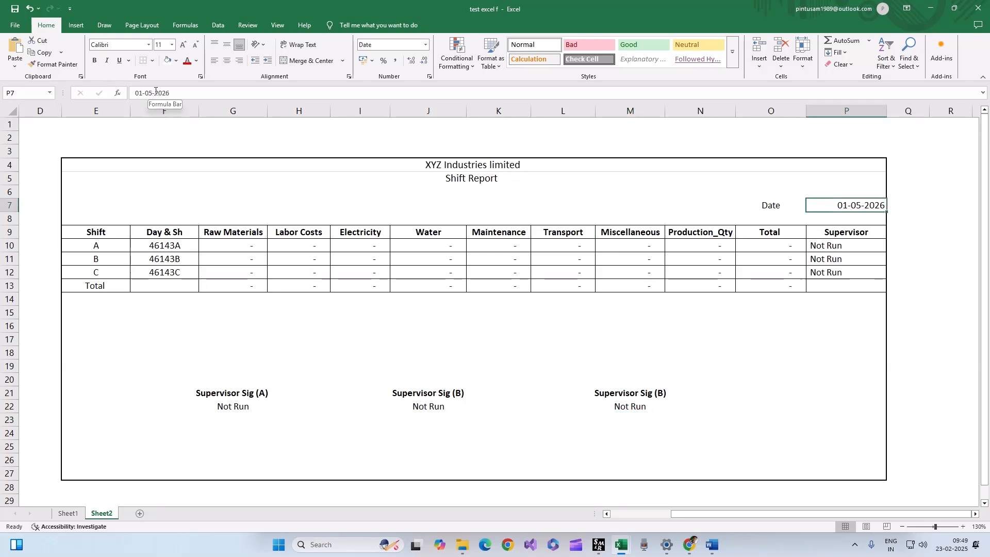
left_click_drag(146, 93, 150, 93)
left_click(180, 92)
key("BackSpace")
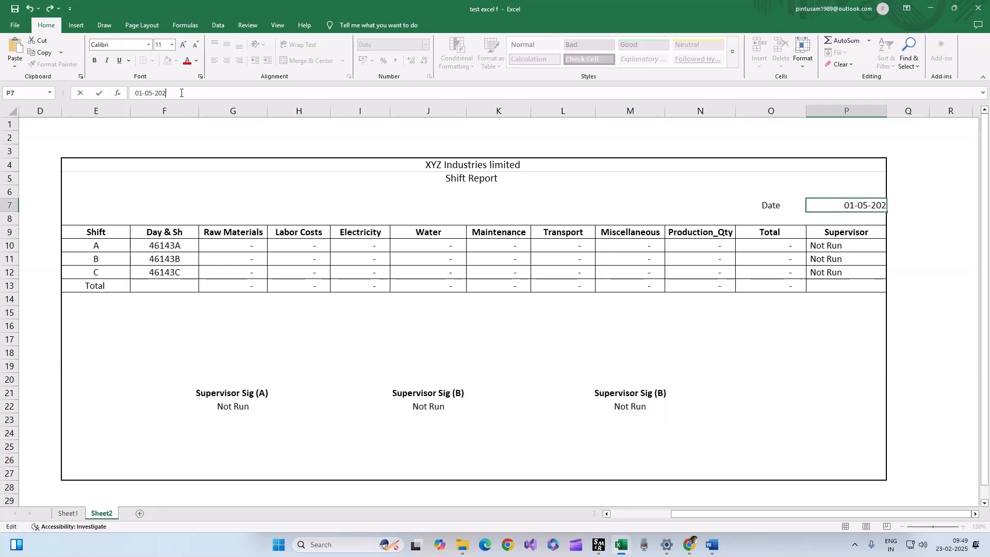
type("4")
key("Return")
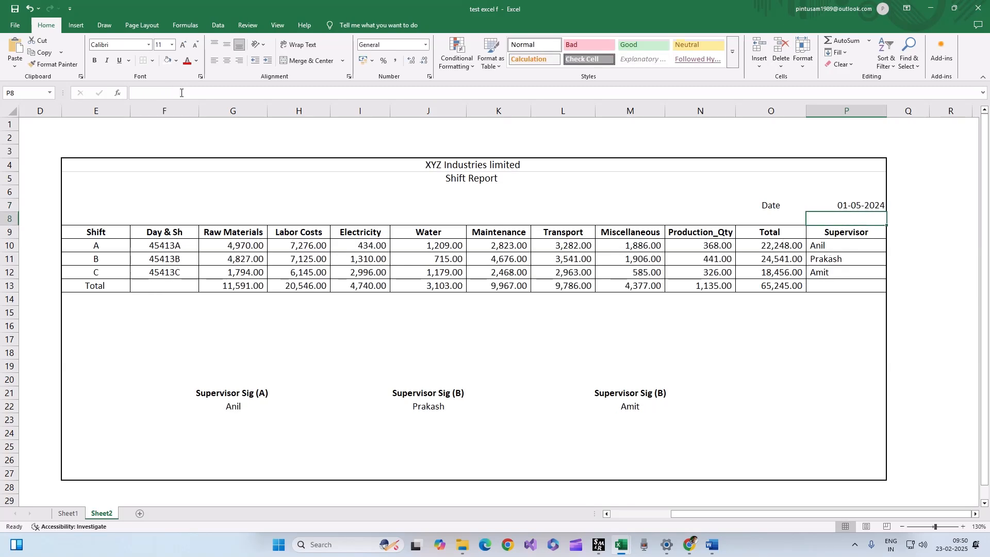